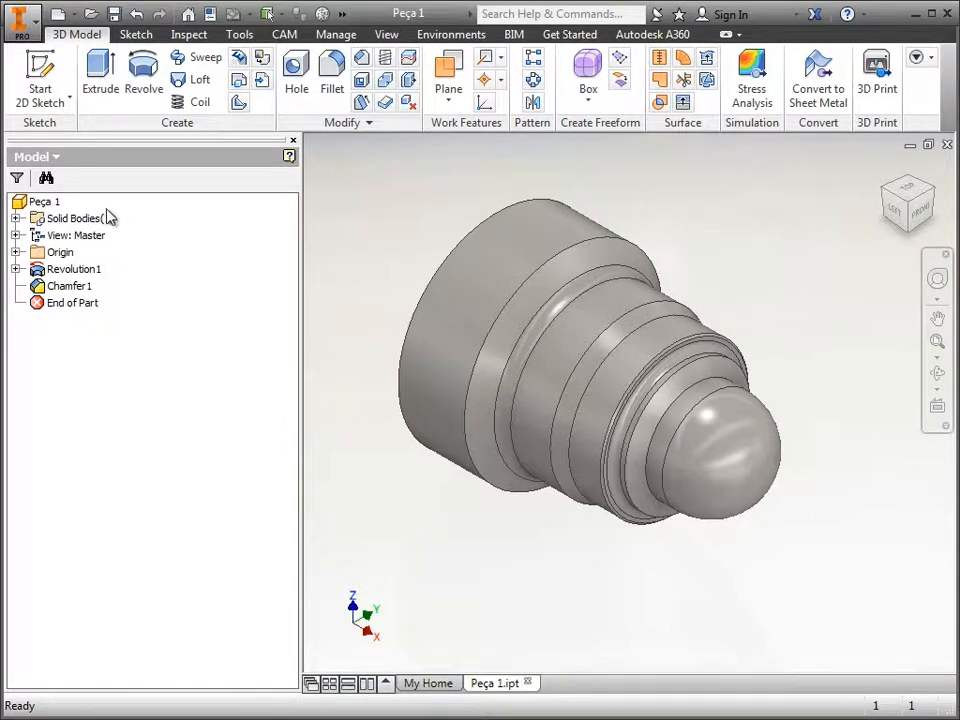
pyautogui.click(43, 203)
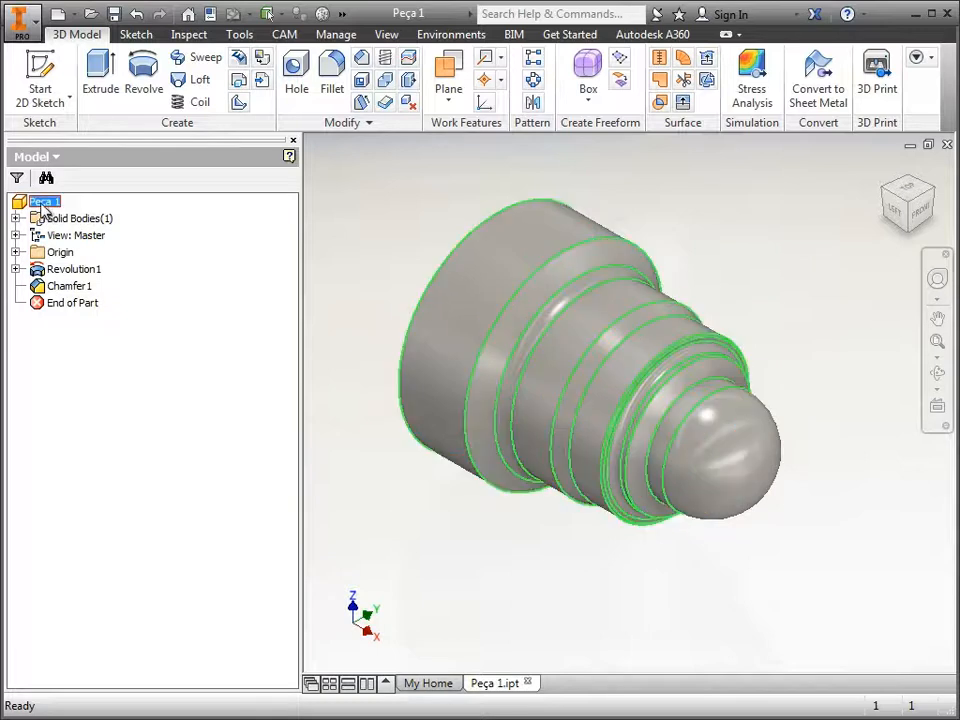
pyautogui.click(313, 311)
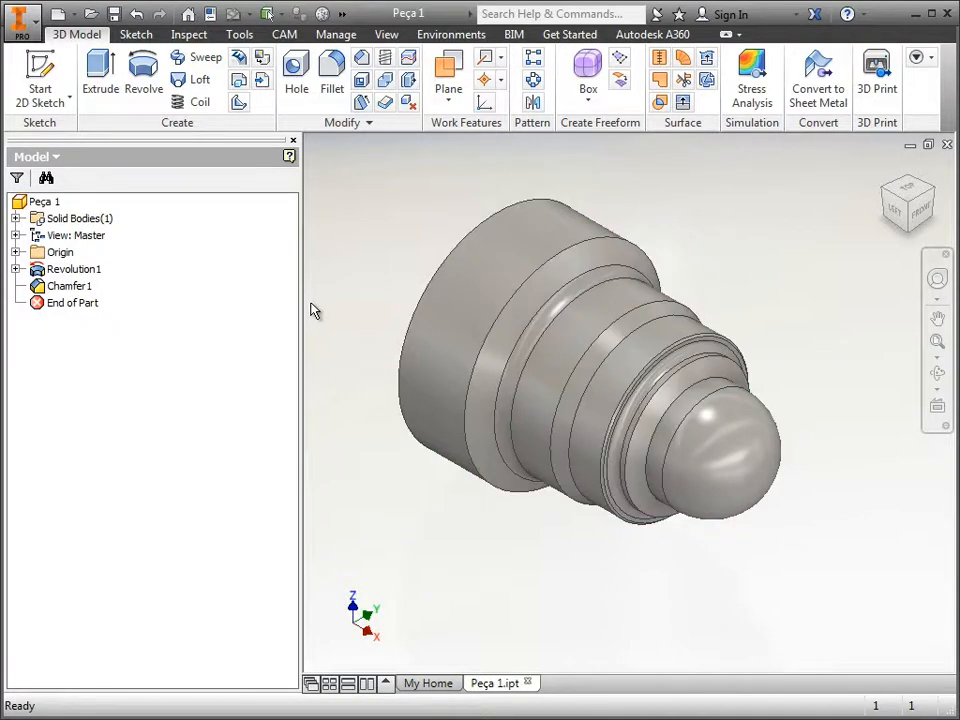
pyautogui.press('F4')
pyautogui.moveTo(609, 431); pyautogui.dragTo(559, 411)
pyautogui.press('F6')
# - Create a new CAM setup for the part and set its operation type to Turning or mill/turn
pyautogui.click(284, 34)
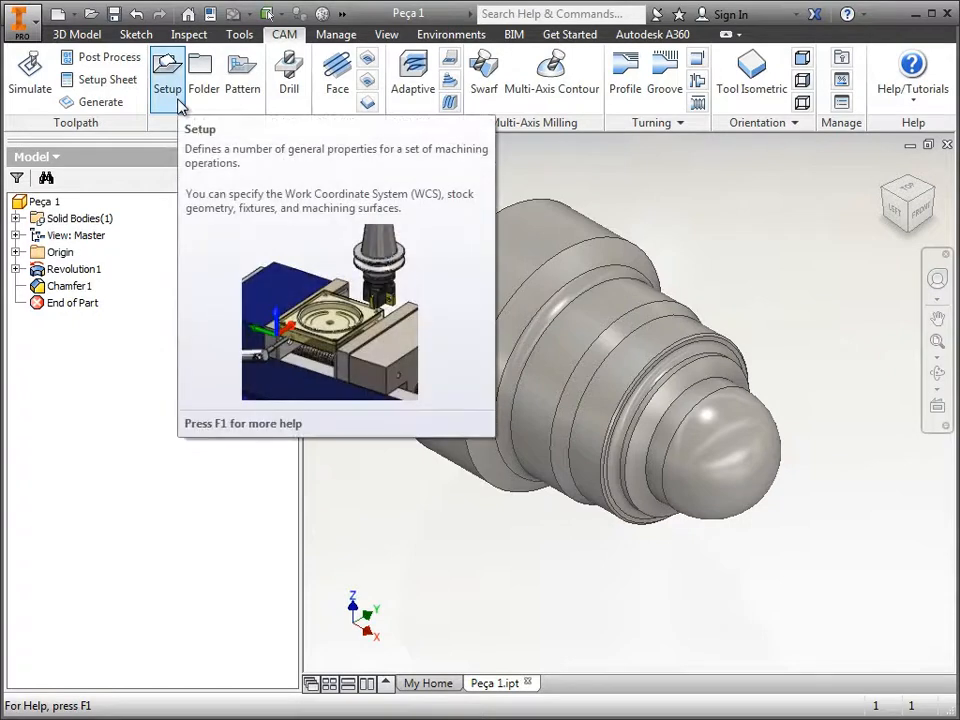
pyautogui.click(168, 90)
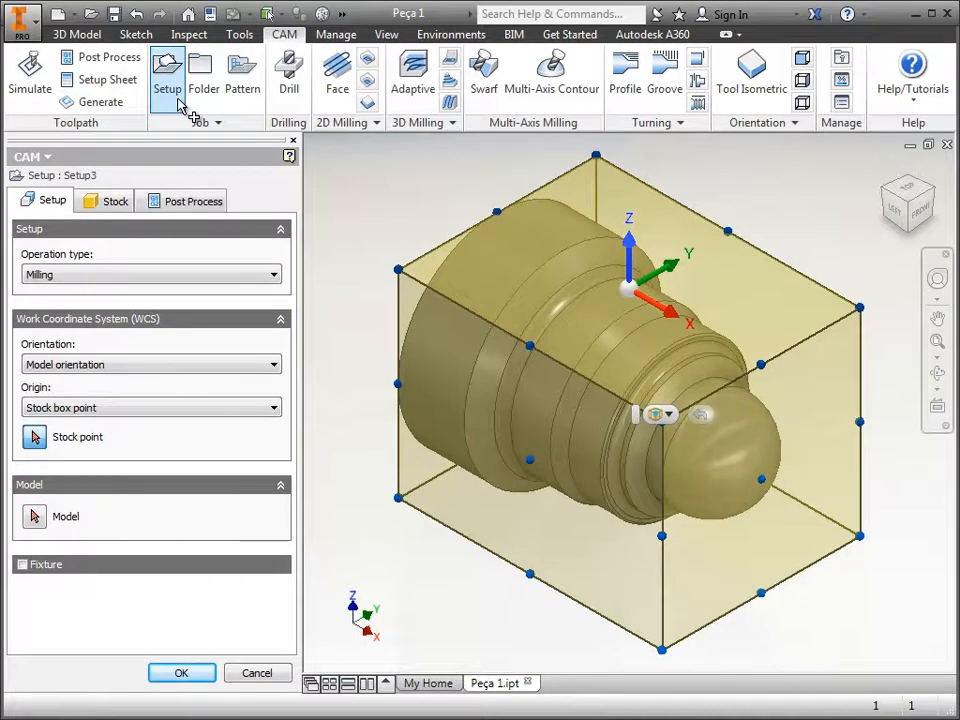
pyautogui.press('F4')
pyautogui.click(664, 416)
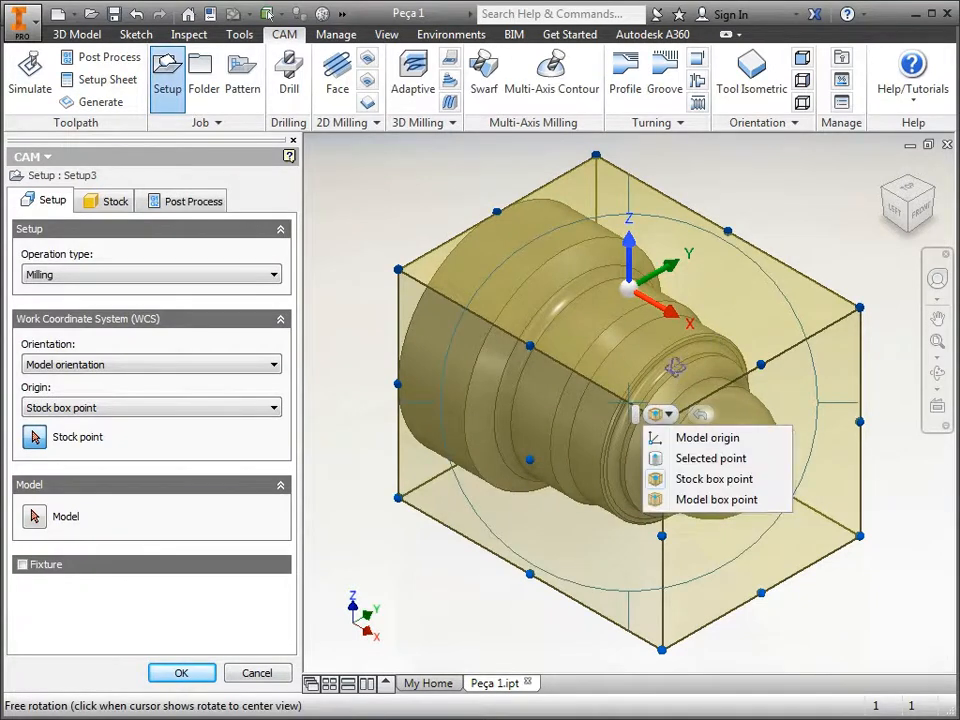
pyautogui.click(697, 350)
pyautogui.moveTo(649, 386); pyautogui.dragTo(537, 363)
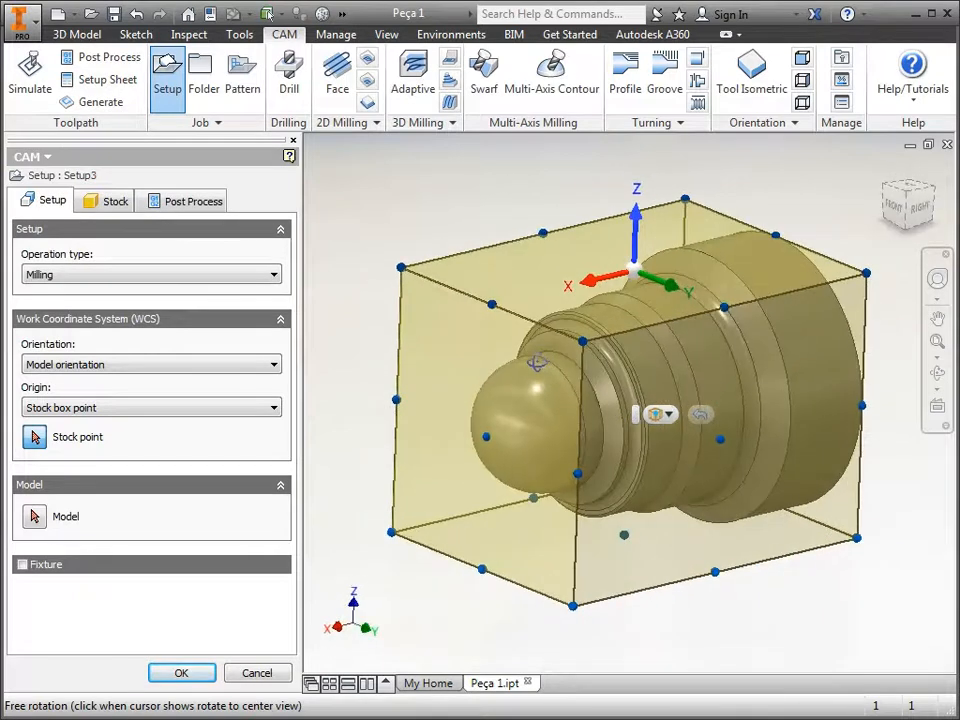
pyautogui.press('F6')
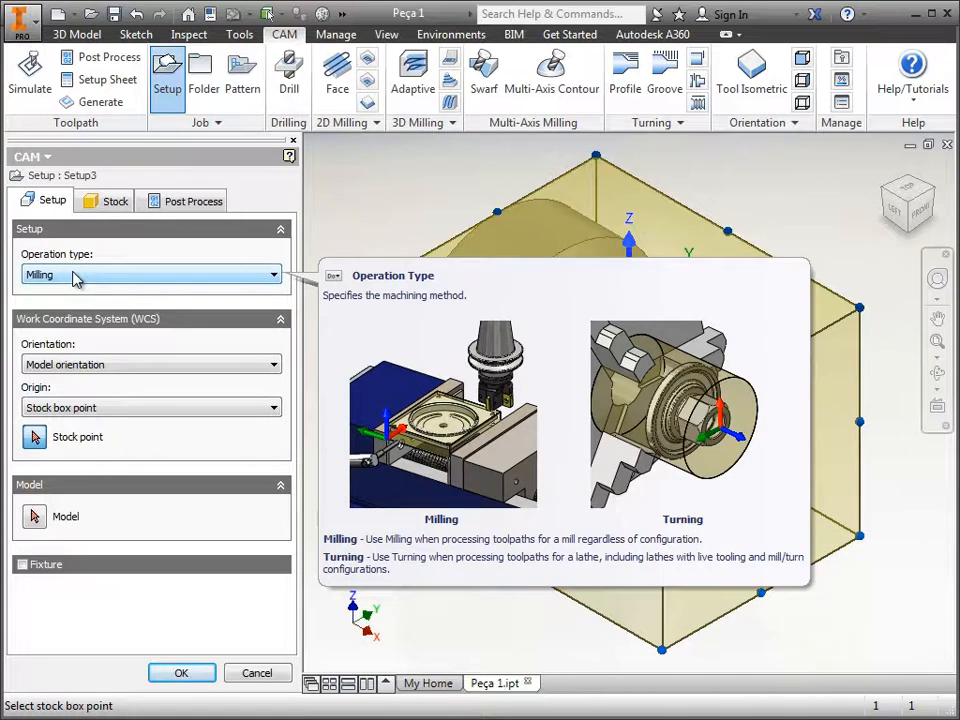
pyautogui.click(75, 277)
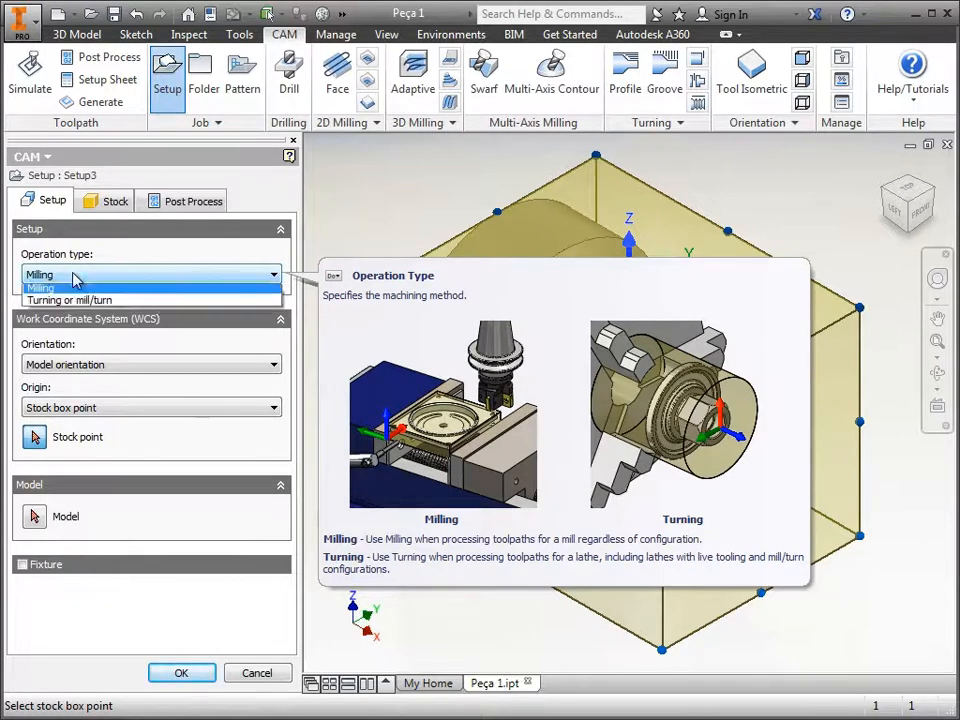
pyautogui.click(118, 305)
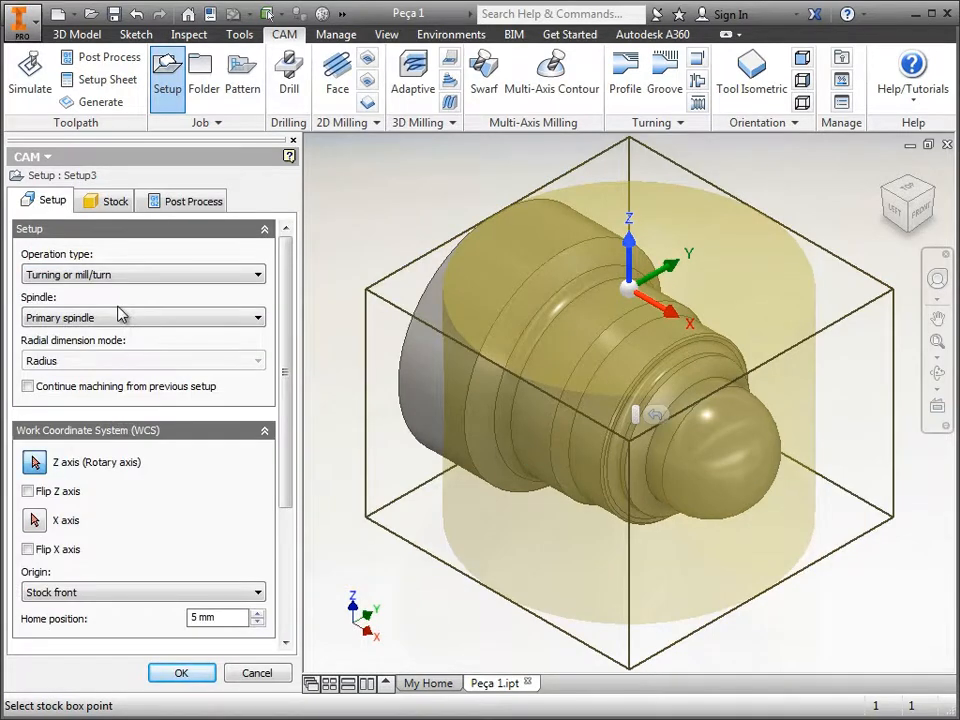
# - Define the setup's Z rotary axis from the part's largest cylindrical face
pyautogui.keyDown('shift'); pyautogui.moveTo(556, 397); pyautogui.dragTo(853, 298, button='middle'); pyautogui.keyUp('shift')
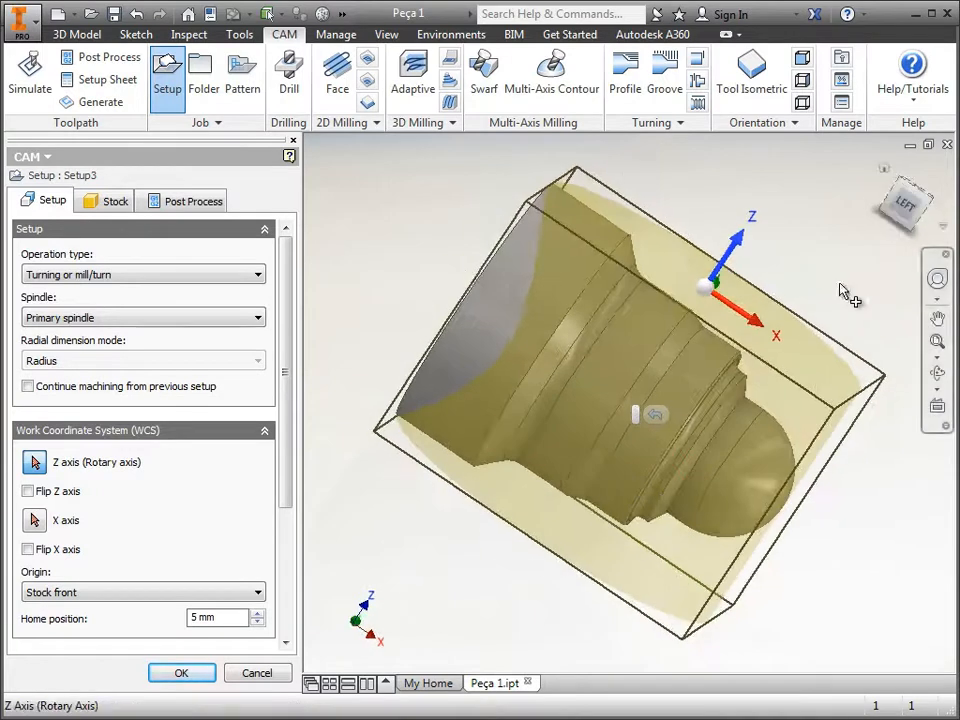
pyautogui.click(898, 213)
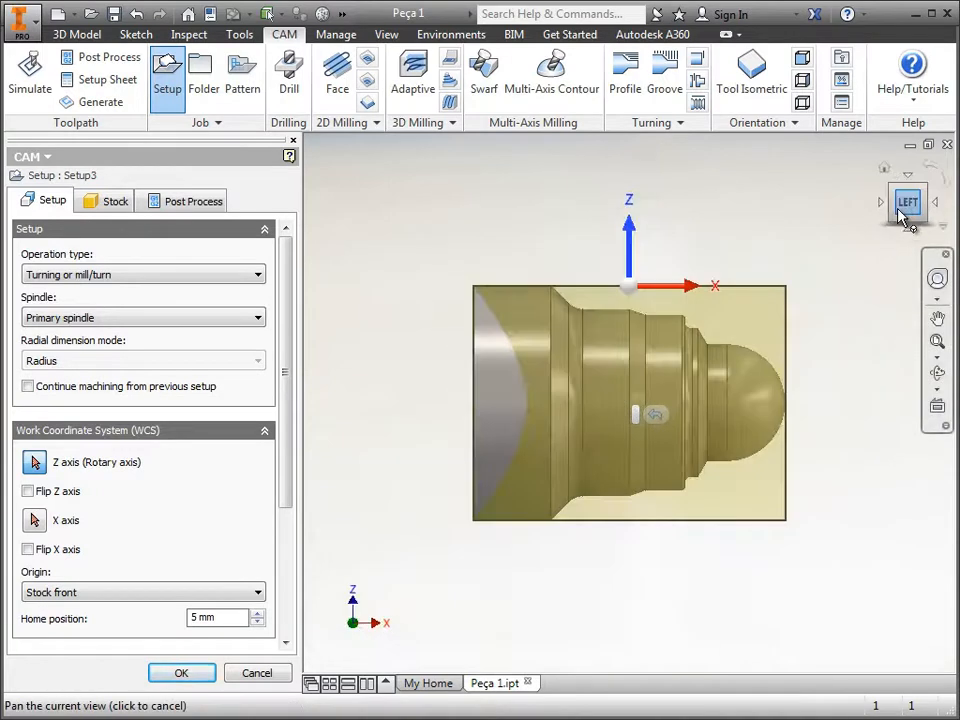
pyautogui.click(901, 210)
pyautogui.click(921, 214)
pyautogui.click(921, 214)
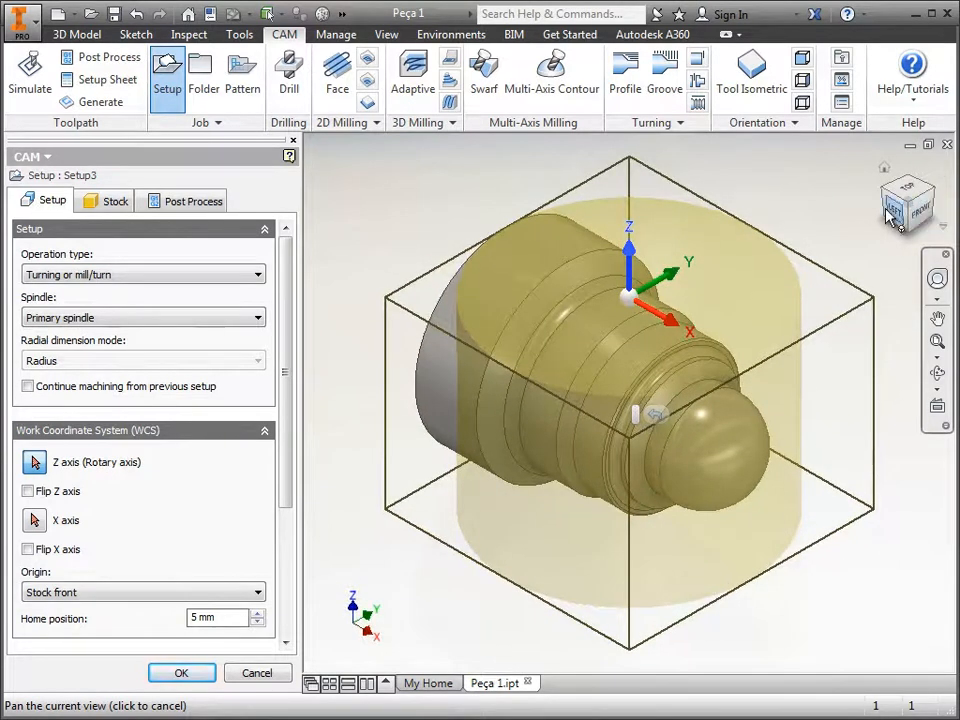
pyautogui.click(579, 241)
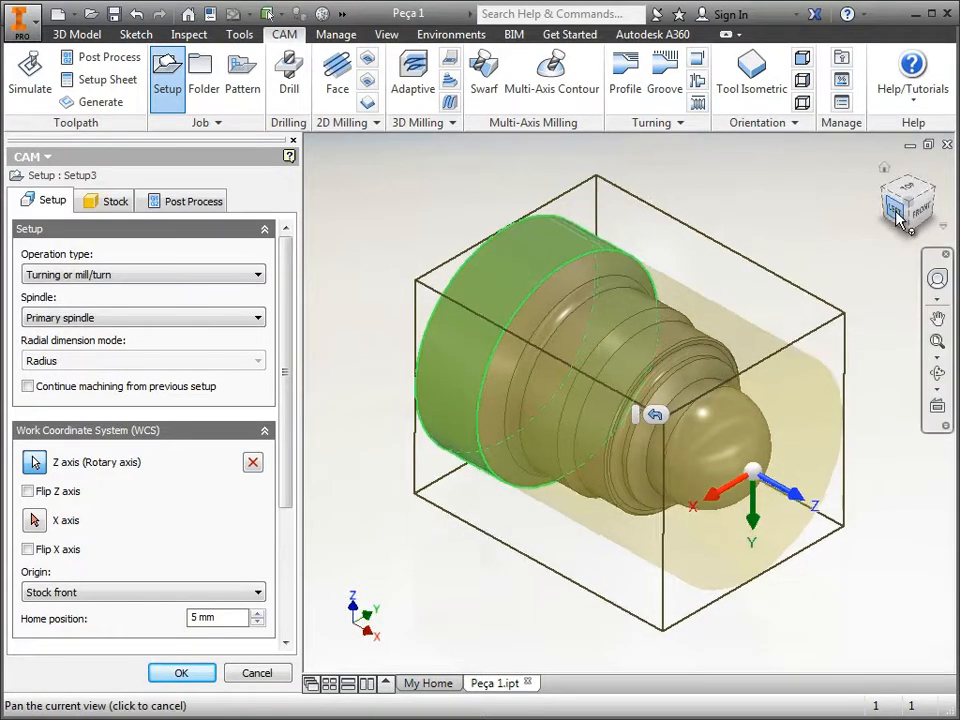
pyautogui.click(898, 220)
pyautogui.moveTo(898, 215); pyautogui.dragTo(943, 208)
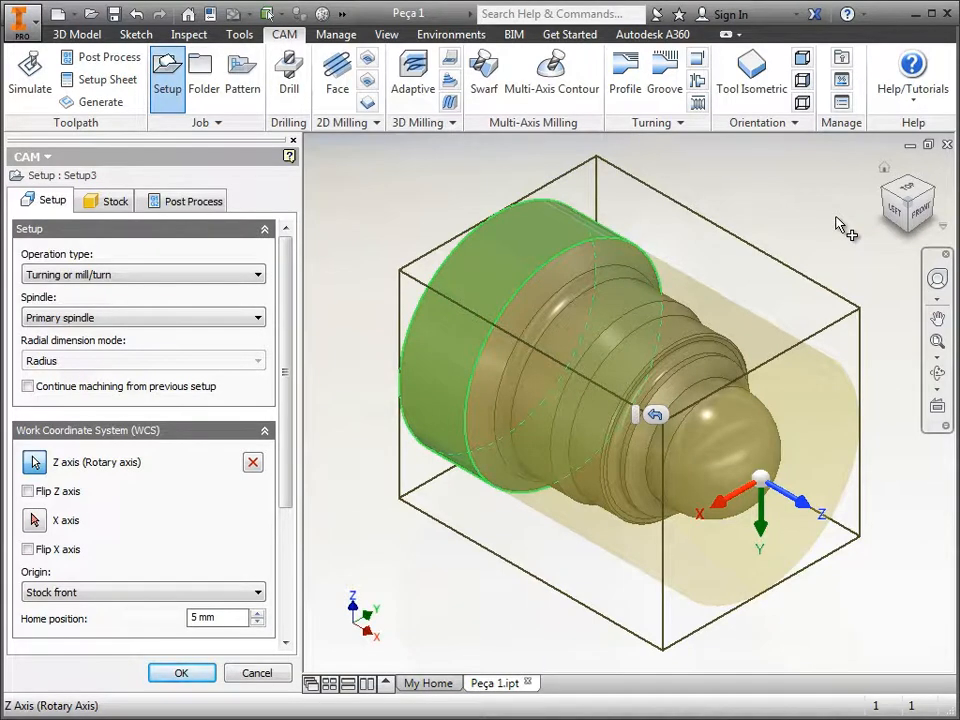
# - Try the options for continuing from the previous setup, Flip Z axis and Flip X axis, and switch each back off
pyautogui.click(30, 390)
pyautogui.click(29, 389)
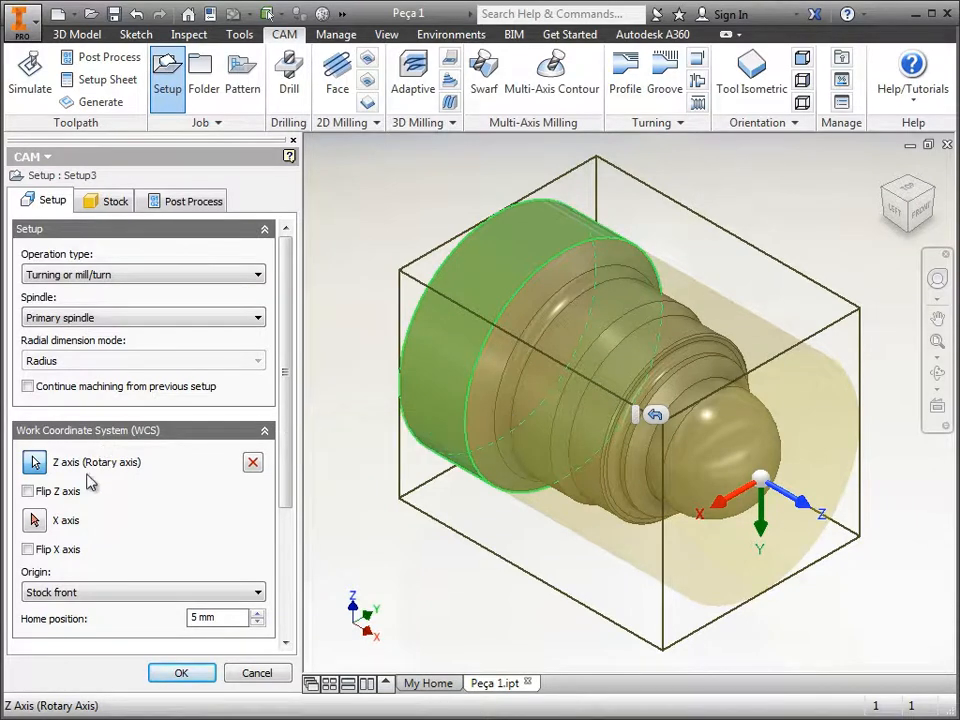
pyautogui.click(55, 497)
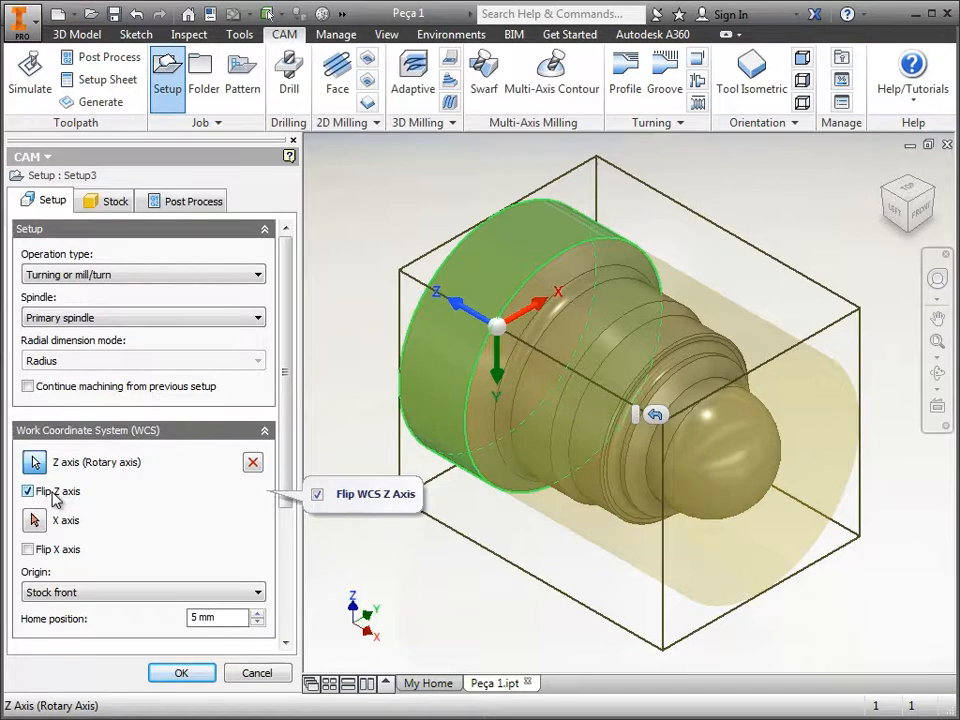
pyautogui.click(55, 497)
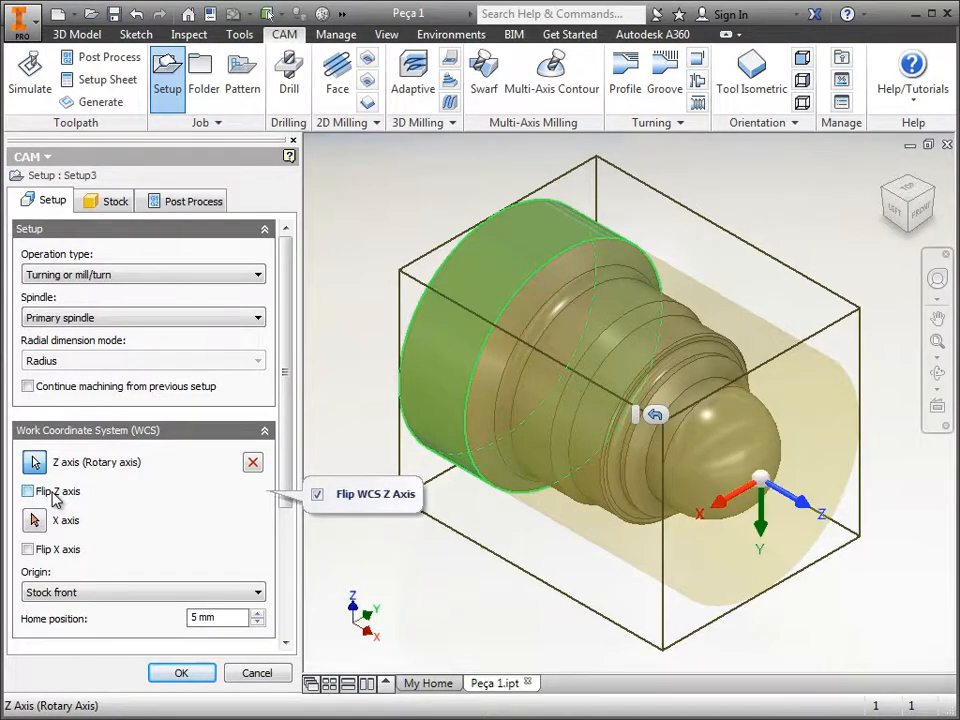
pyautogui.click(58, 557)
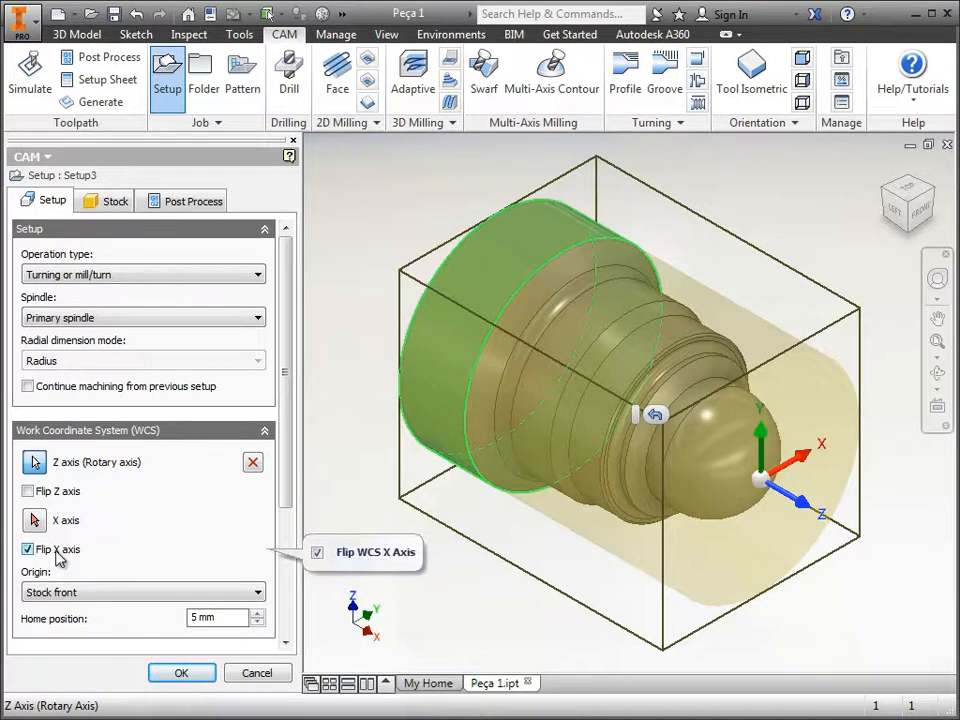
pyautogui.click(58, 557)
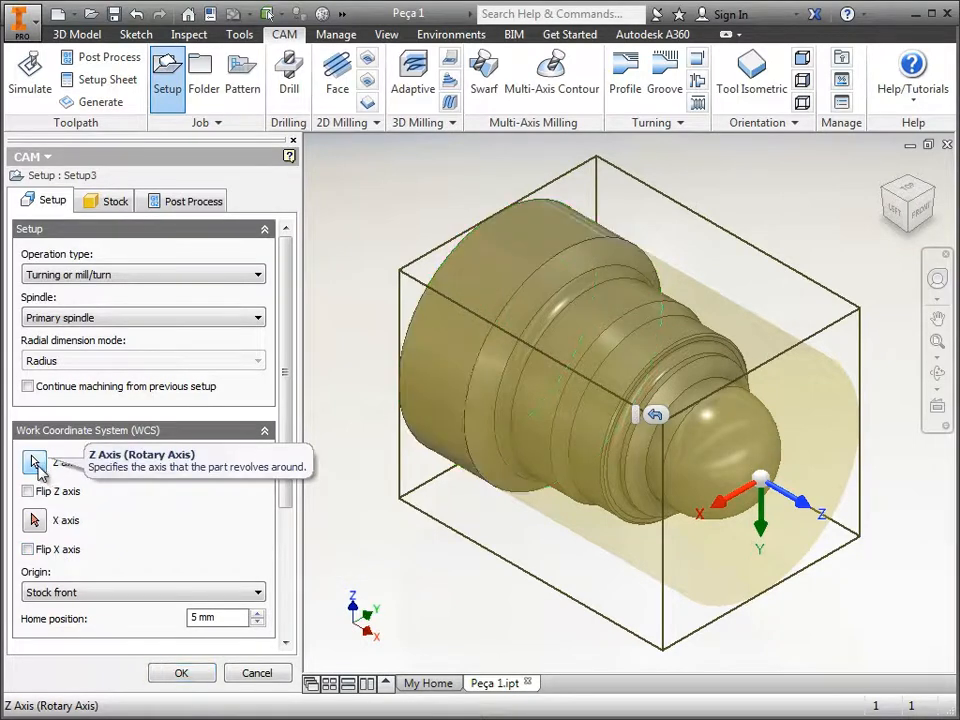
# - Try reversing the Z and X directions on the coordinate triad in the model and restore both directions
pyautogui.click(516, 263)
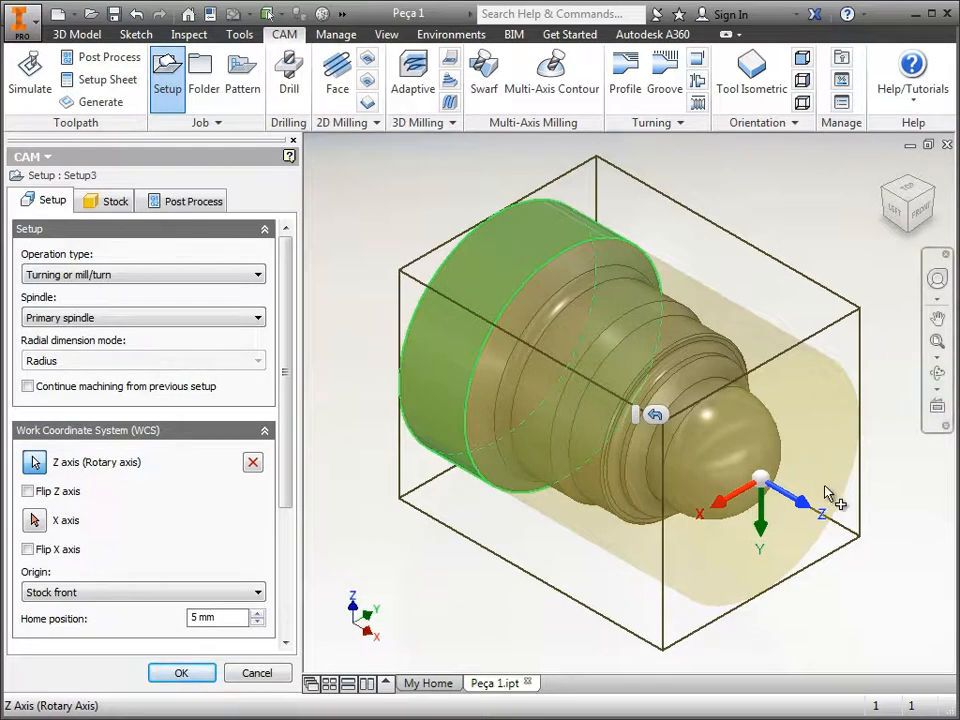
pyautogui.scroll(4, 830, 495)
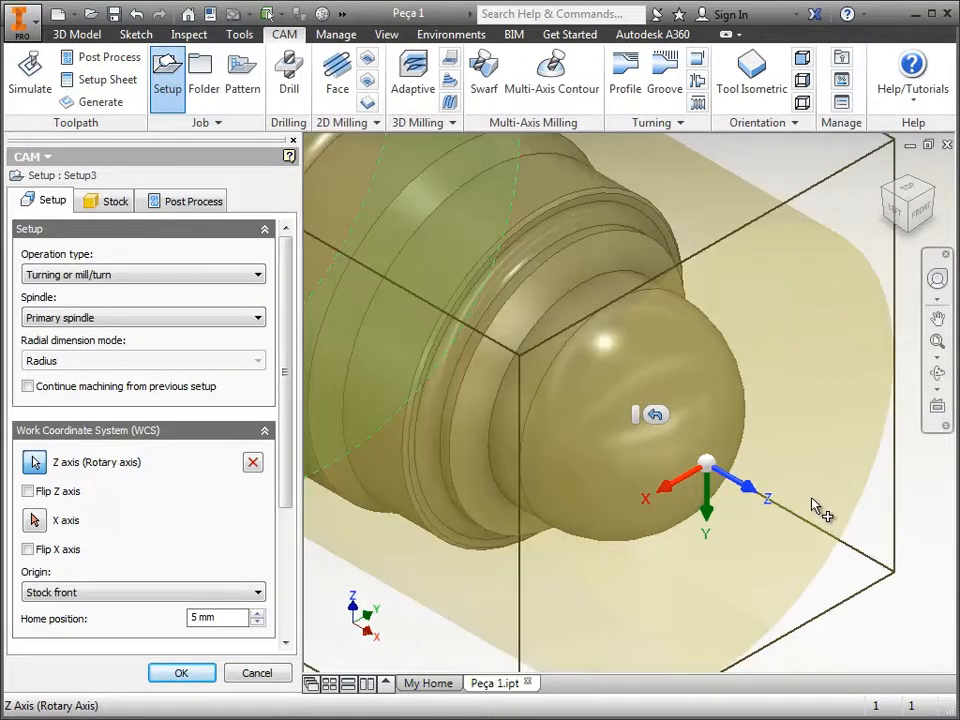
pyautogui.click(760, 500)
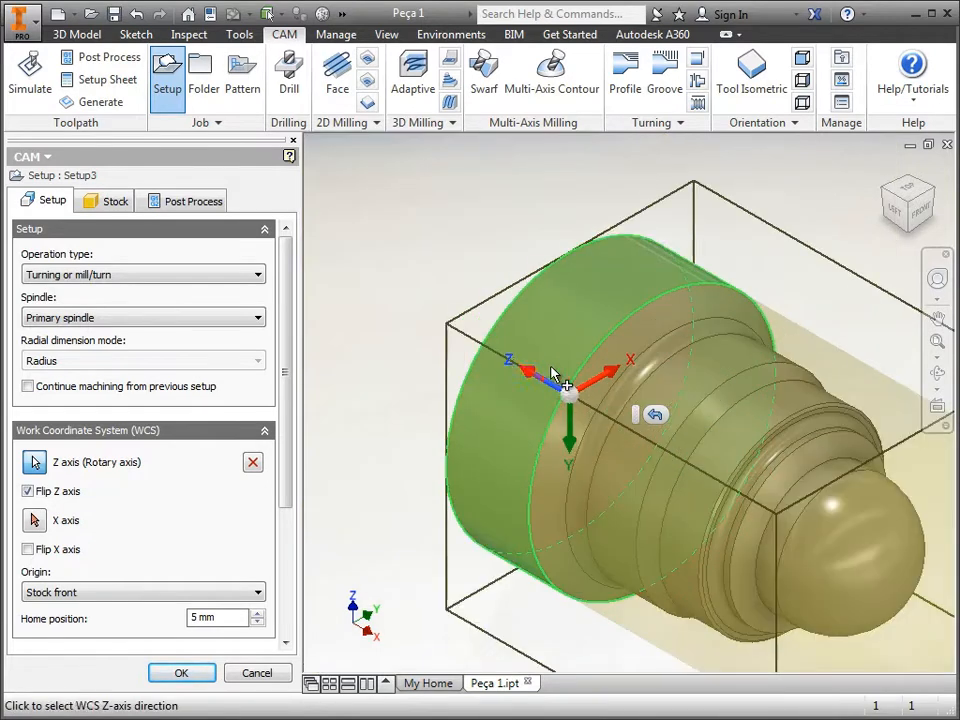
pyautogui.click(524, 367)
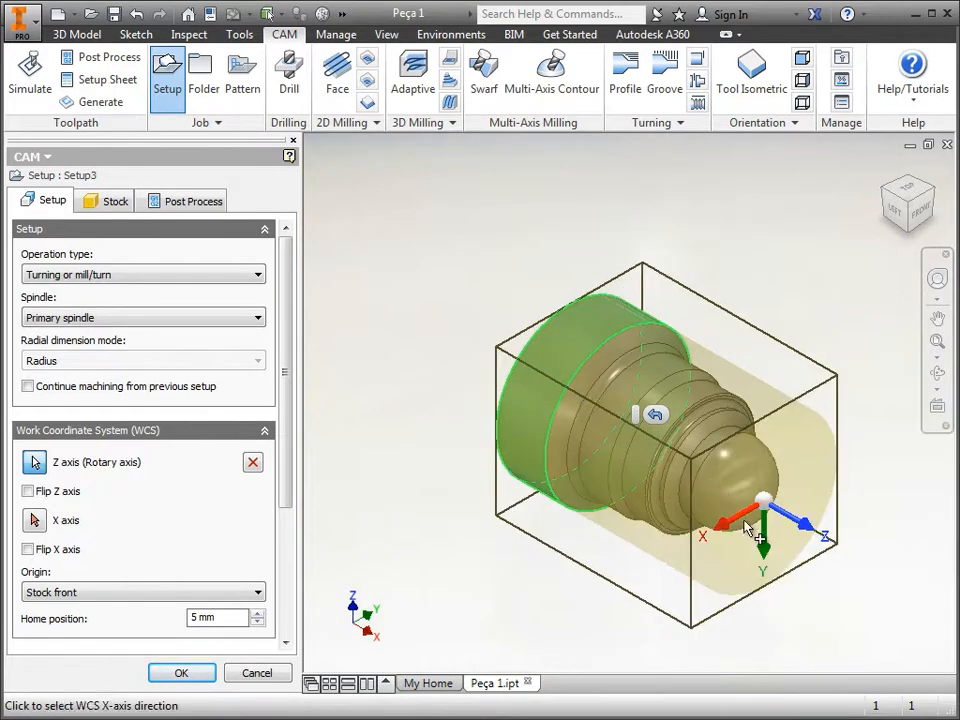
pyautogui.click(735, 499)
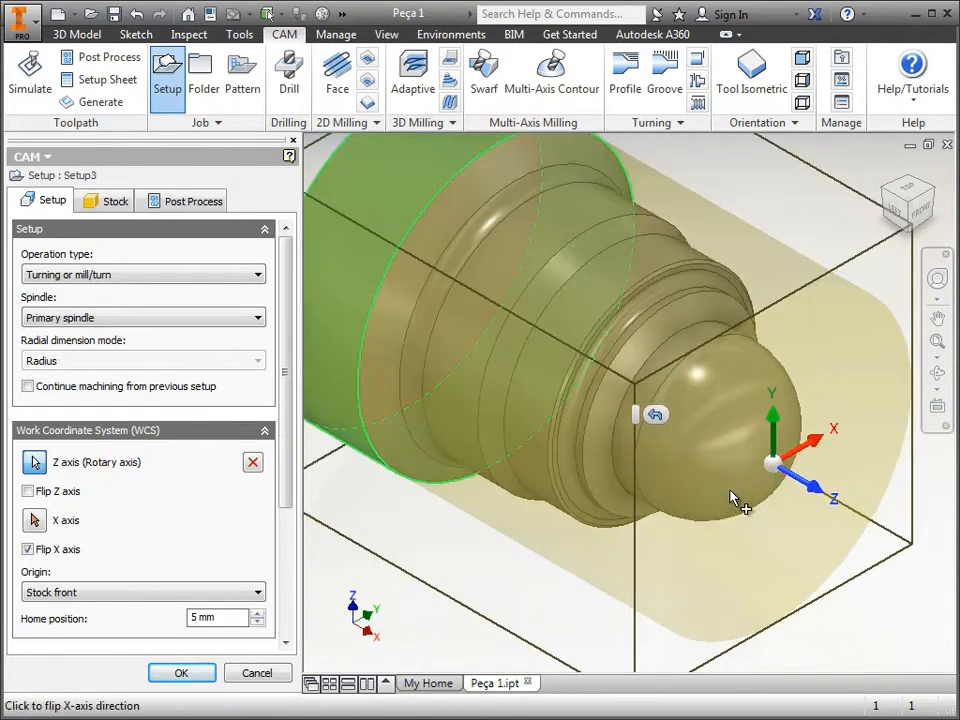
pyautogui.click(821, 452)
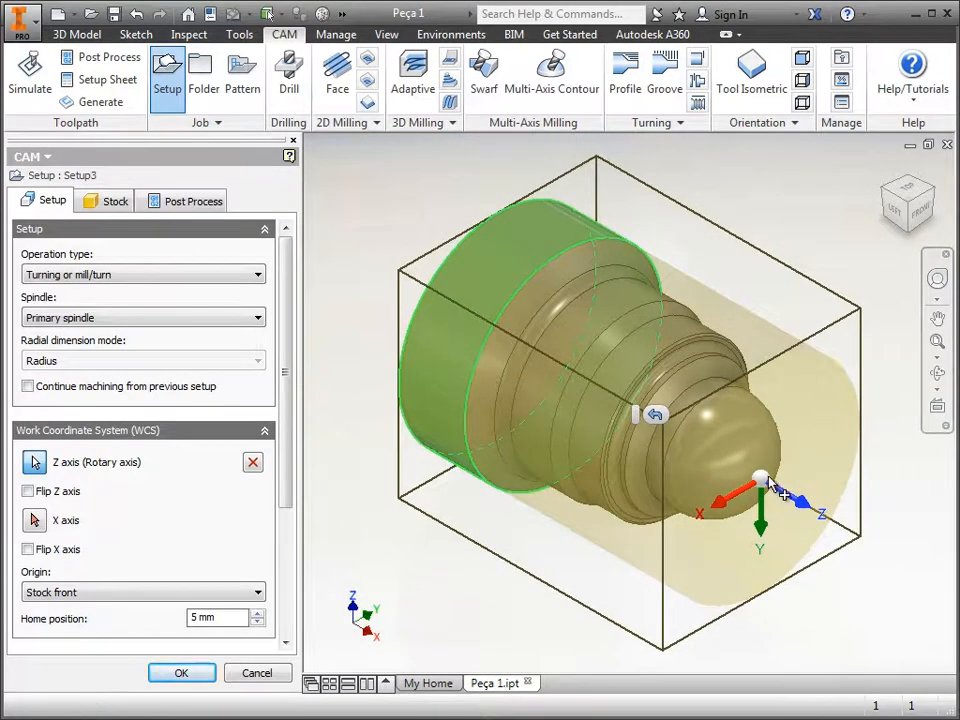
pyautogui.click(806, 510)
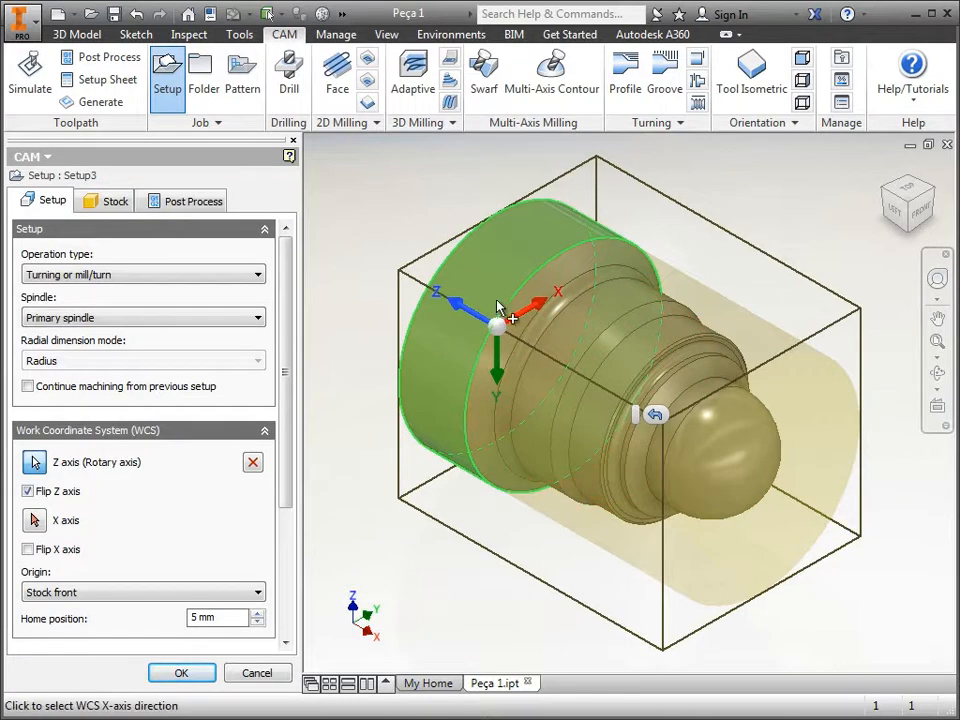
pyautogui.click(456, 300)
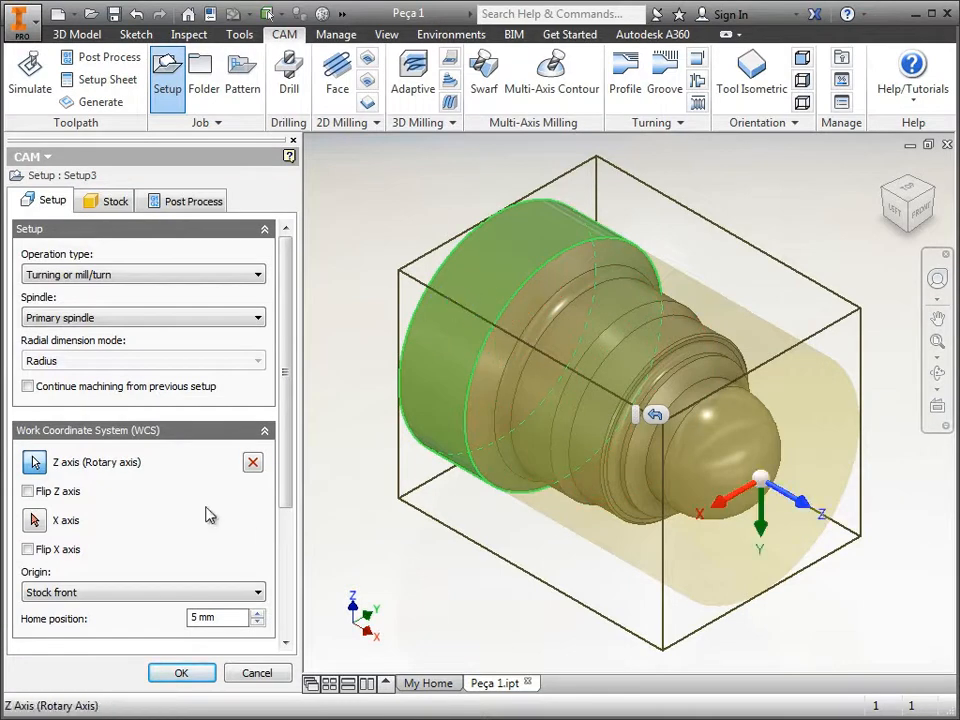
# - Try Stock back as the origin of the work coordinate system and restore Stock front
pyautogui.click(122, 592)
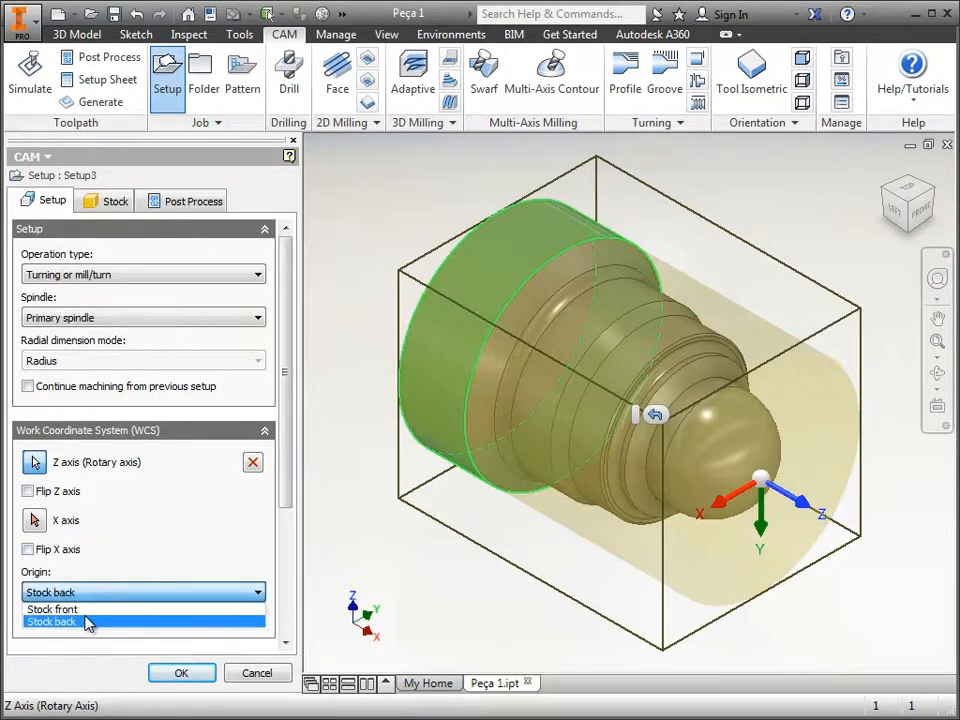
pyautogui.click(88, 622)
pyautogui.click(101, 597)
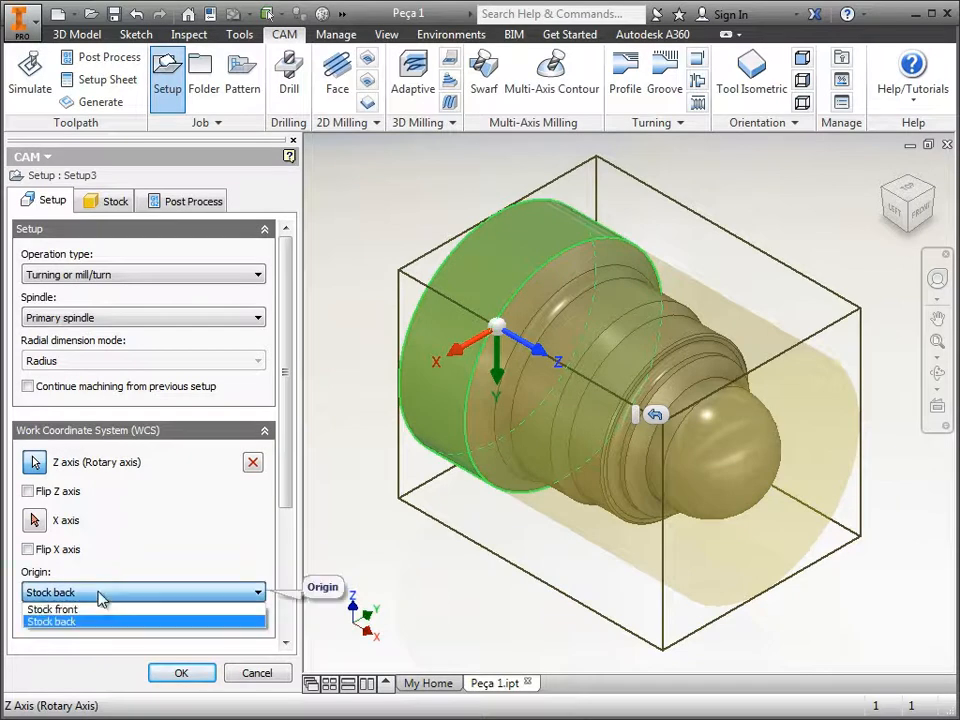
pyautogui.click(100, 606)
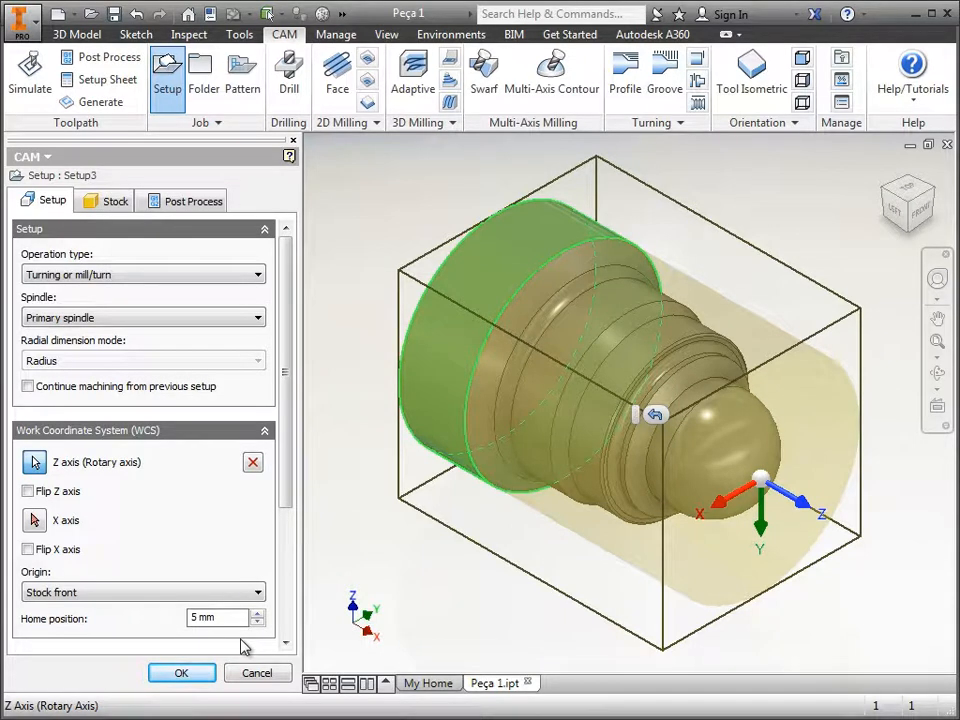
pyautogui.click(127, 598)
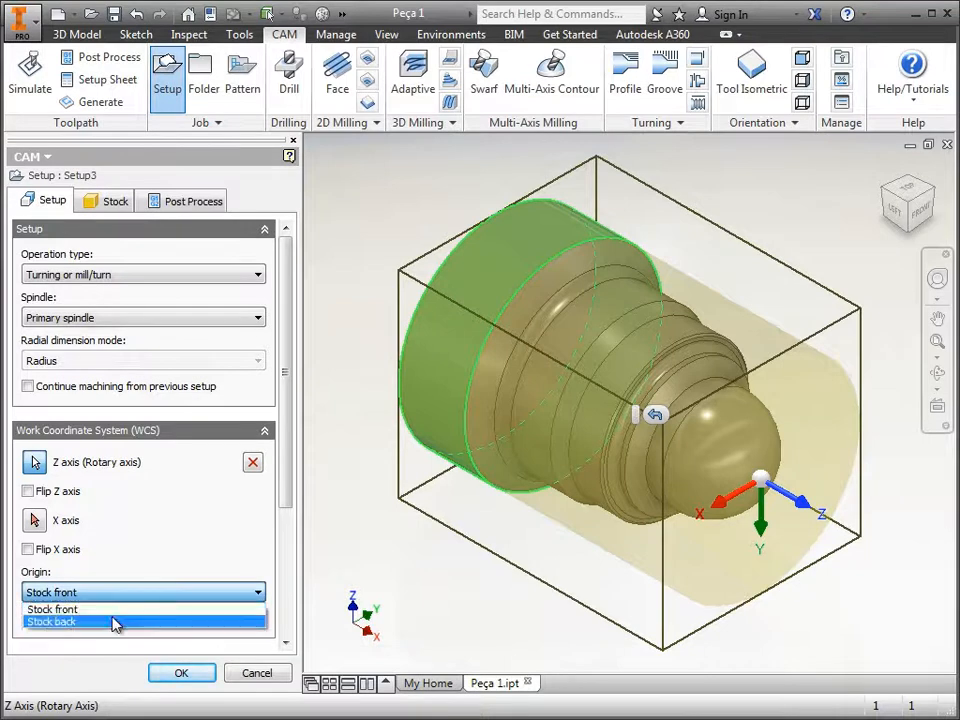
pyautogui.click(113, 622)
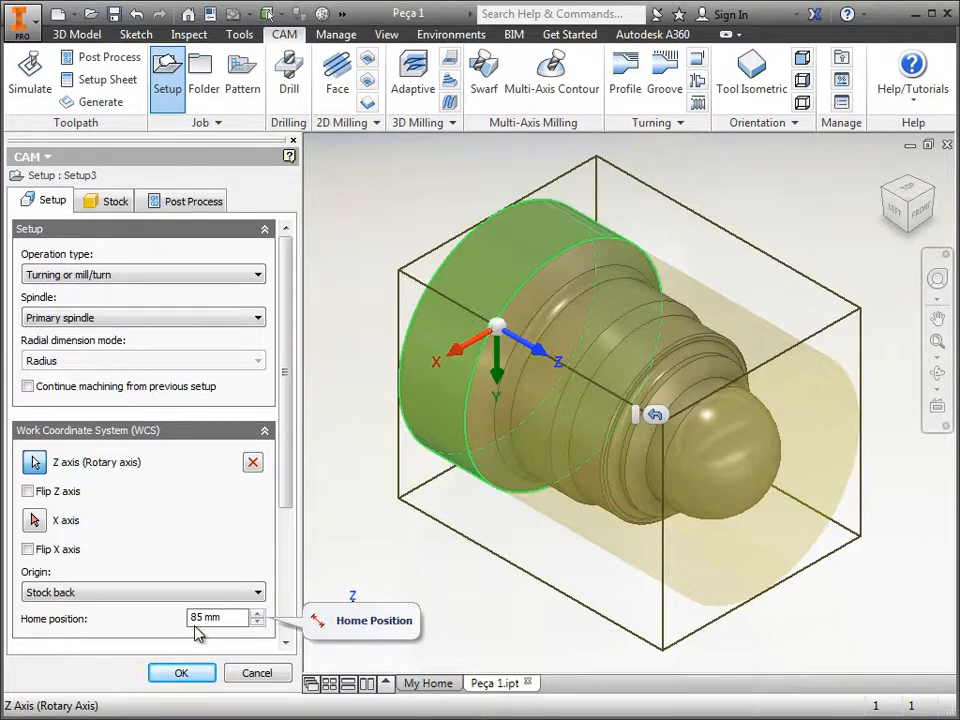
pyautogui.click(145, 598)
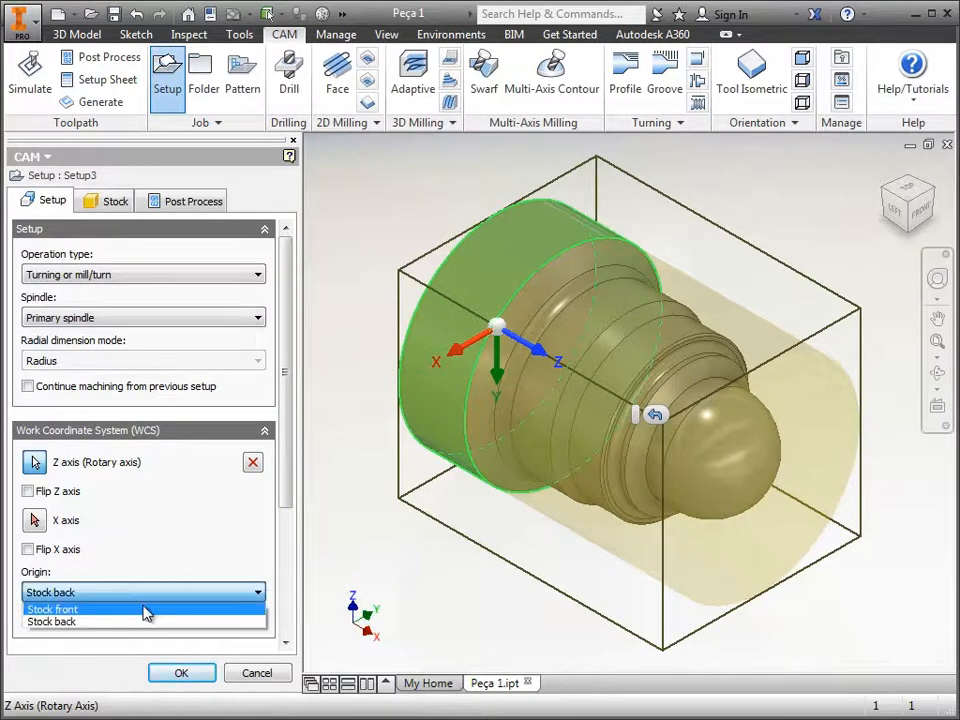
pyautogui.click(145, 606)
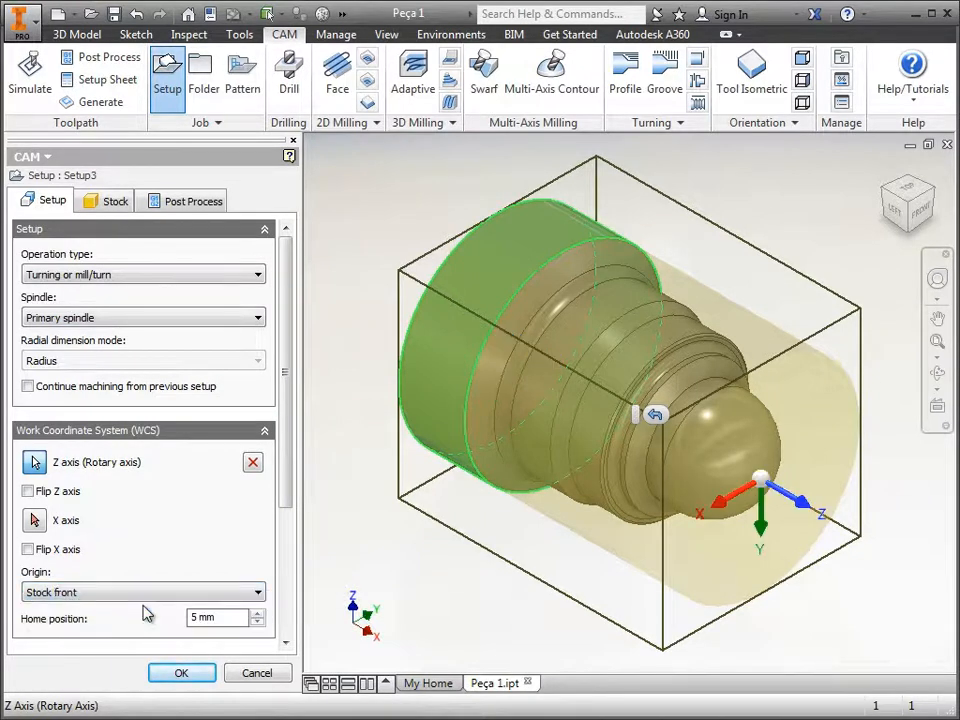
pyautogui.moveTo(287, 508); pyautogui.dragTo(288, 632)
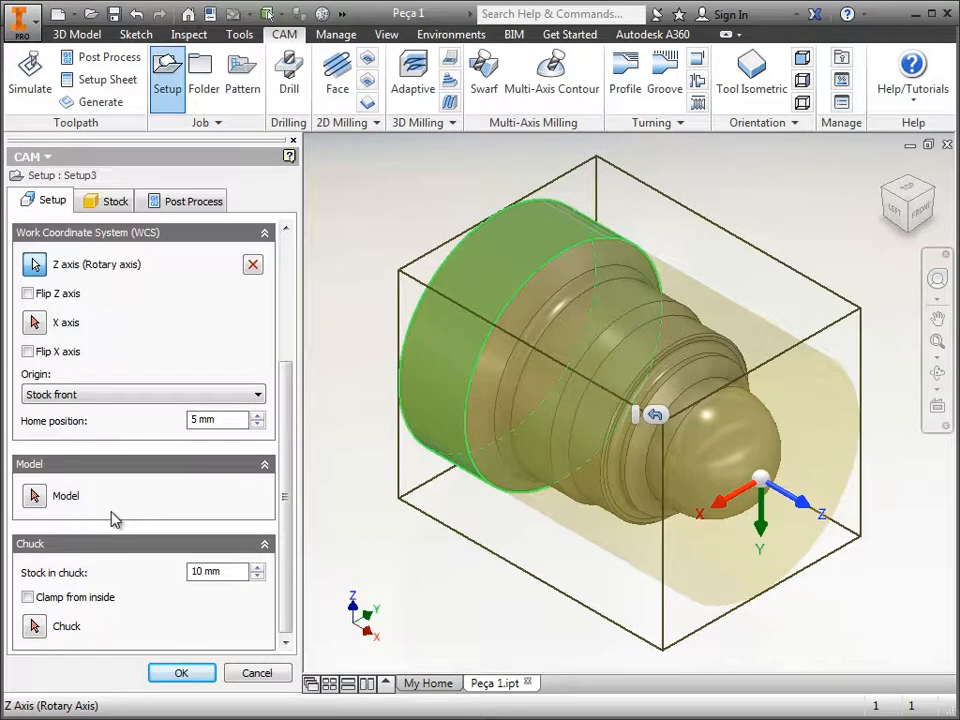
# - Review the setup's model selection and the available stock modes, keeping Fixed size cylinder
pyautogui.click(40, 502)
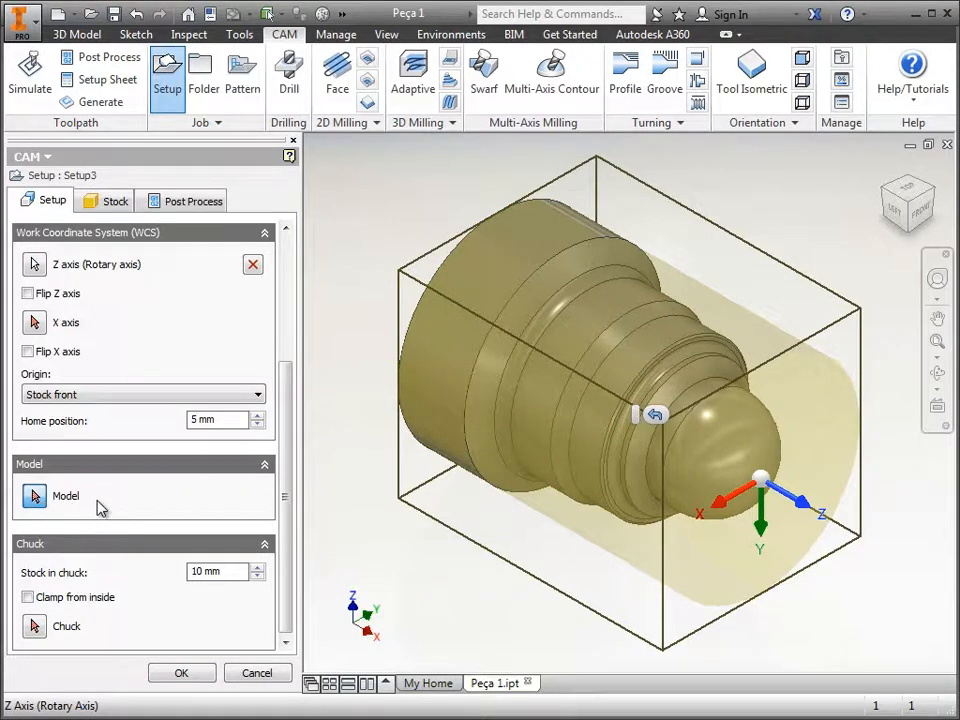
pyautogui.click(114, 205)
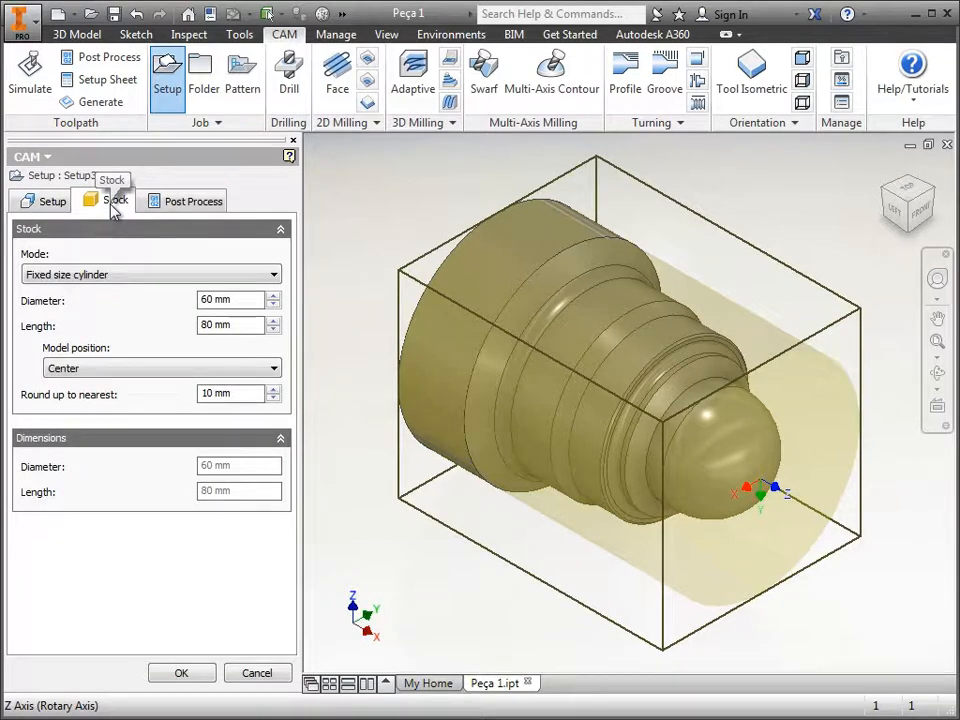
pyautogui.click(92, 276)
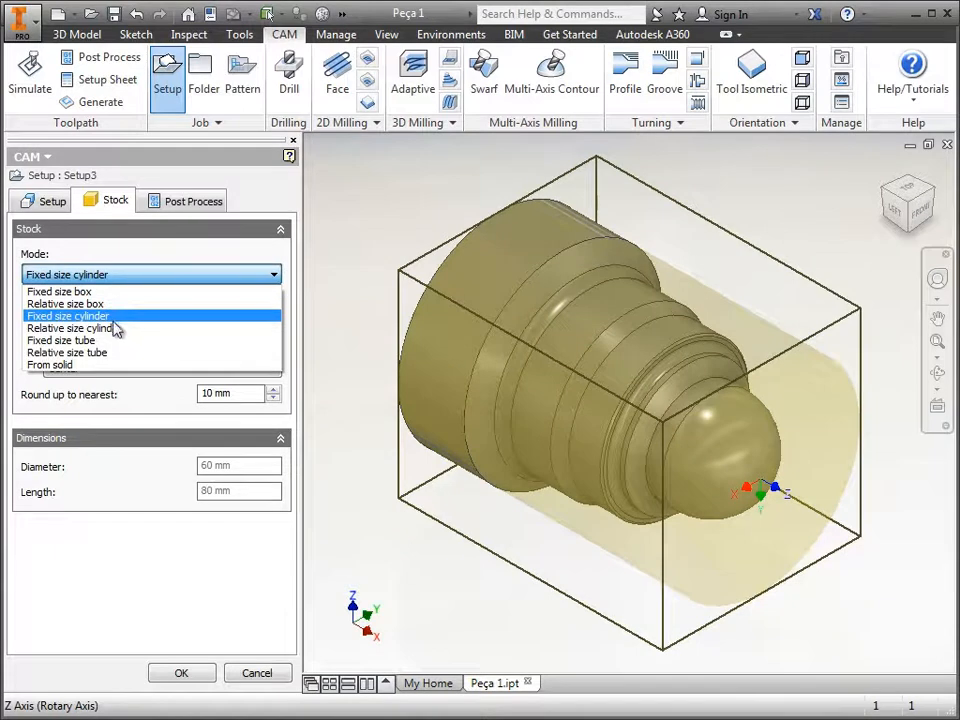
pyautogui.click(141, 266)
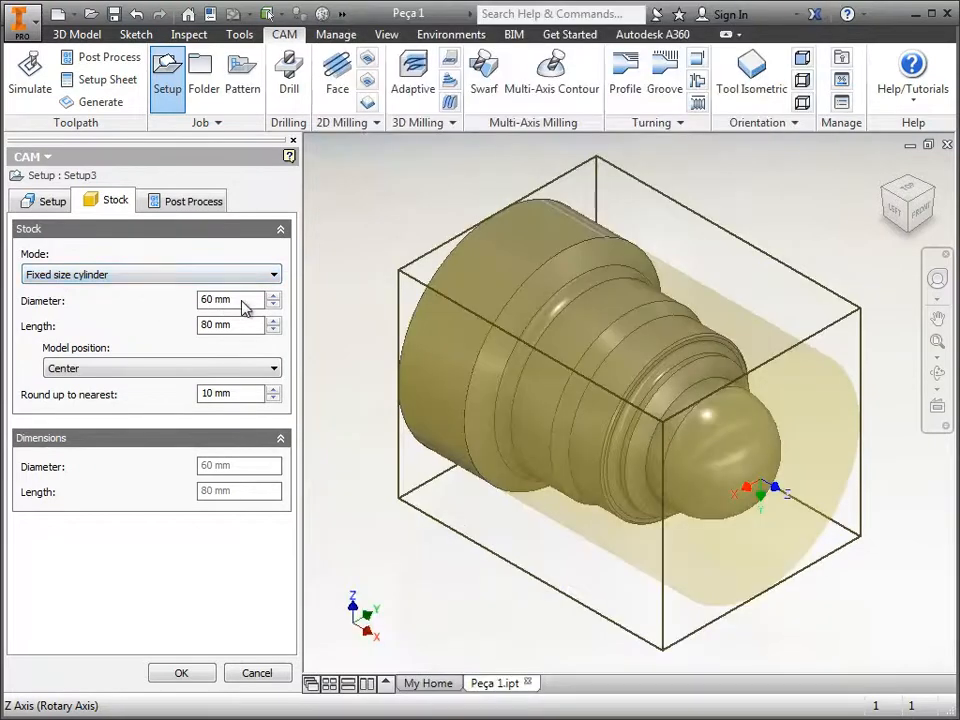
# - Set the fixed size cylinder stock to a diameter of 65 mm and a length of 82 mm
pyautogui.click(248, 300)
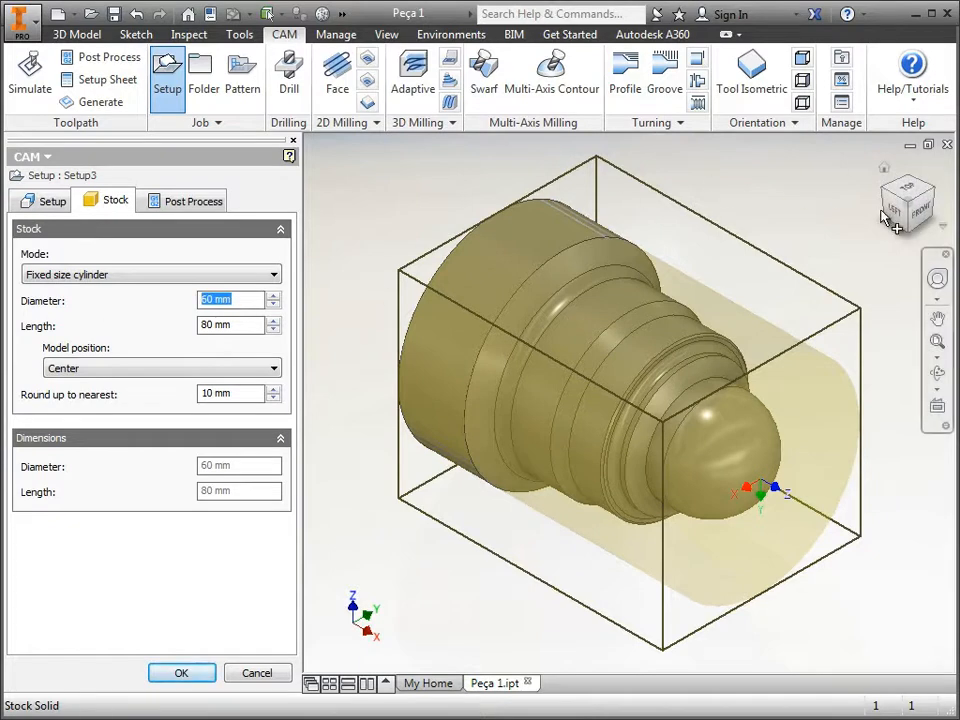
pyautogui.click(900, 226)
pyautogui.click(250, 302)
pyautogui.write('65')
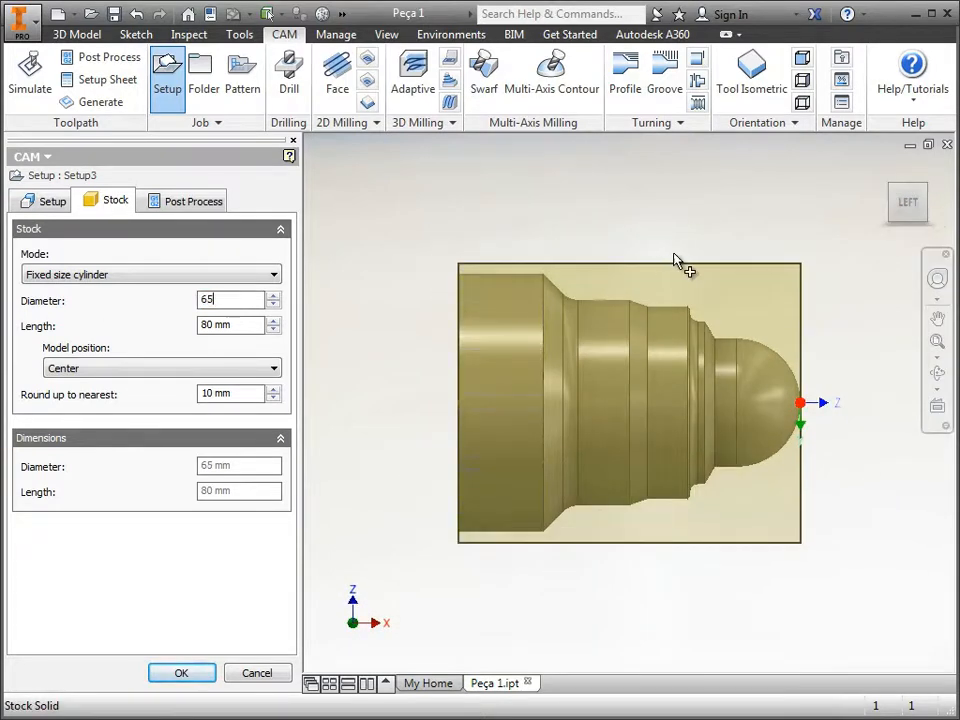
pyautogui.click(248, 325)
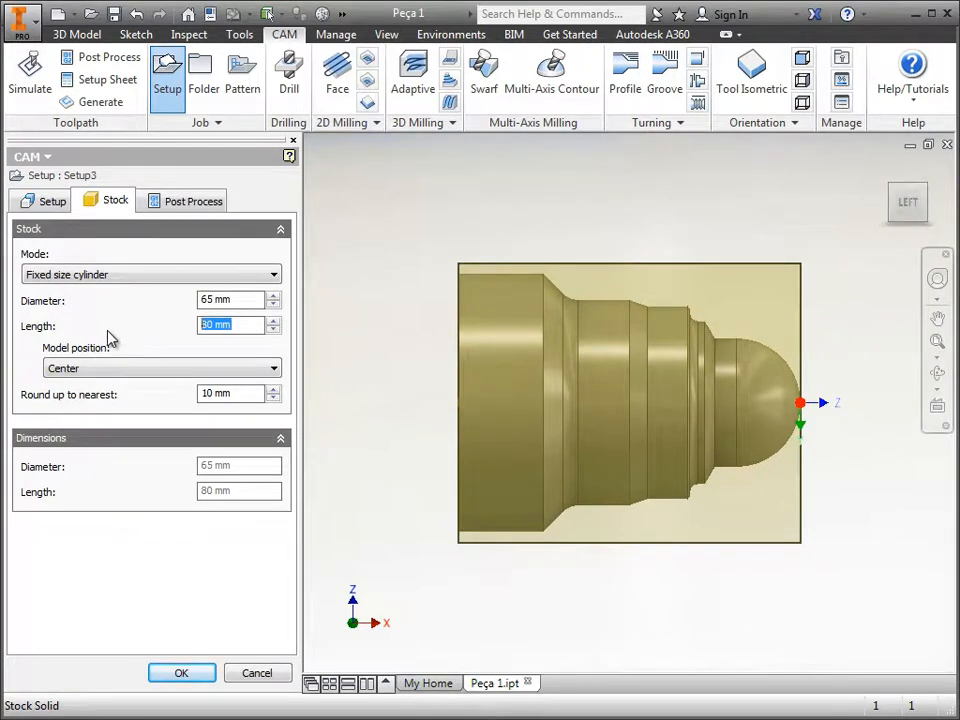
pyautogui.write('82')
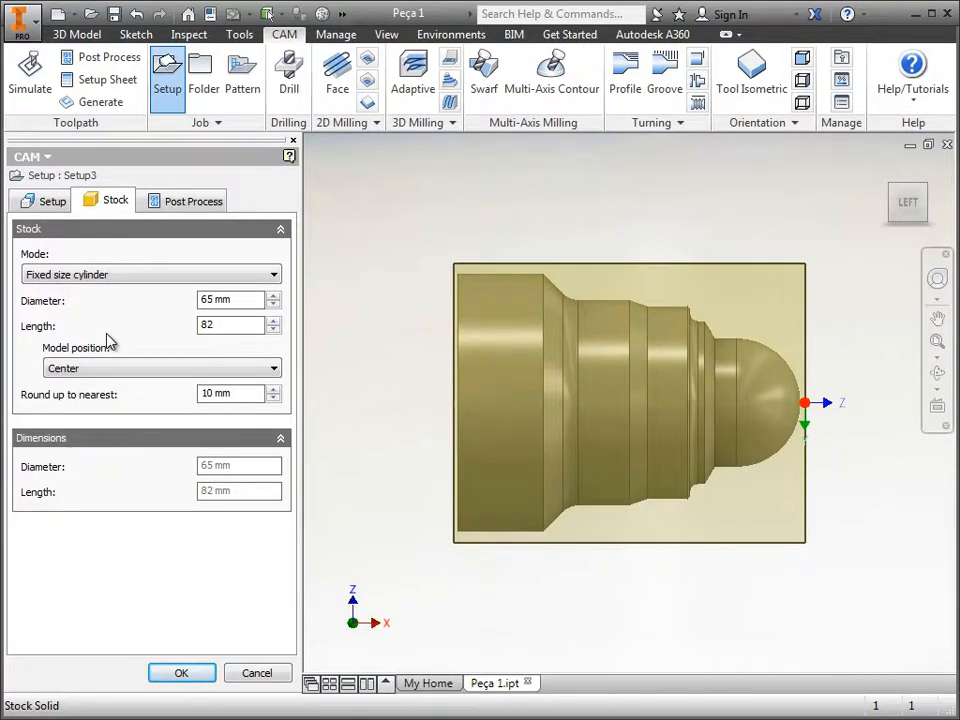
# - Review the setup's origin and home position against the stock cylinder in side and isometric views
pyautogui.press('F6')
pyautogui.click(62, 208)
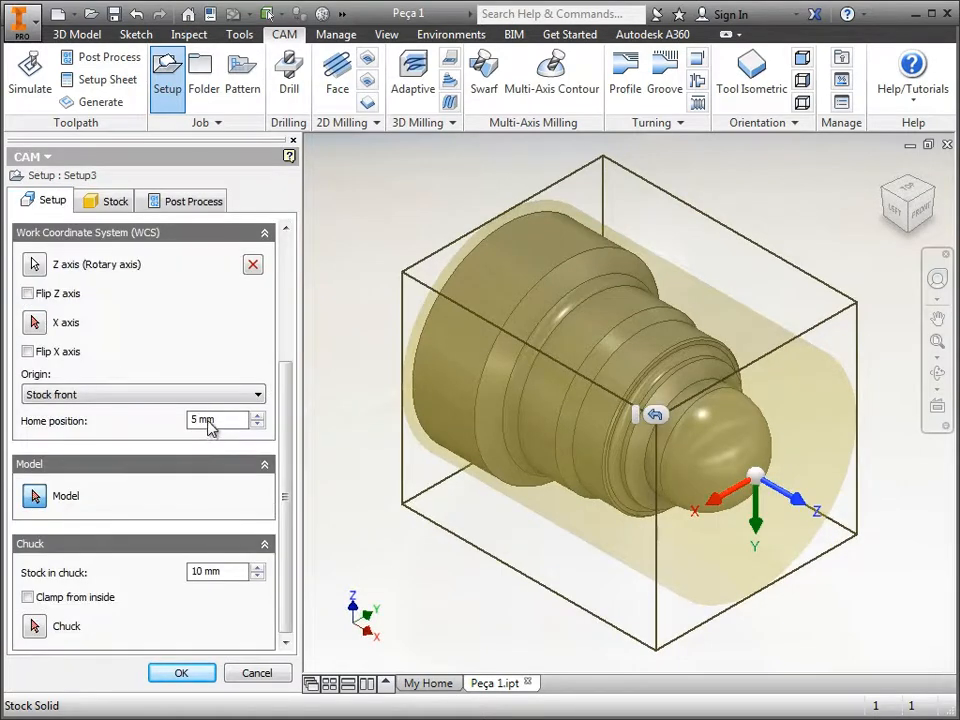
pyautogui.moveTo(212, 424); pyautogui.dragTo(191, 424)
pyautogui.click(185, 381)
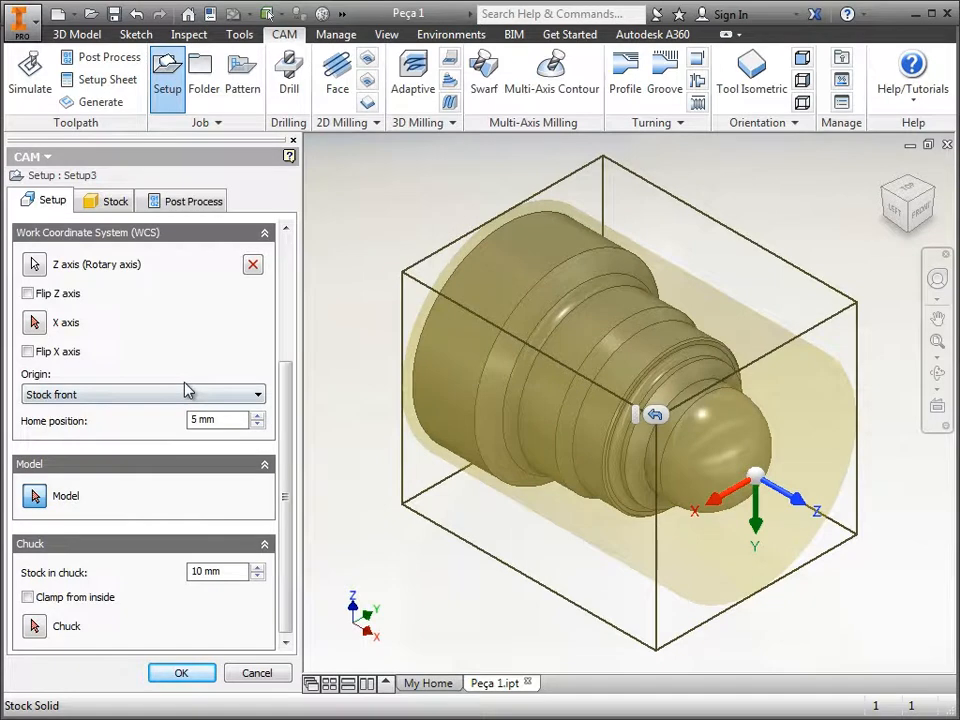
pyautogui.click(128, 204)
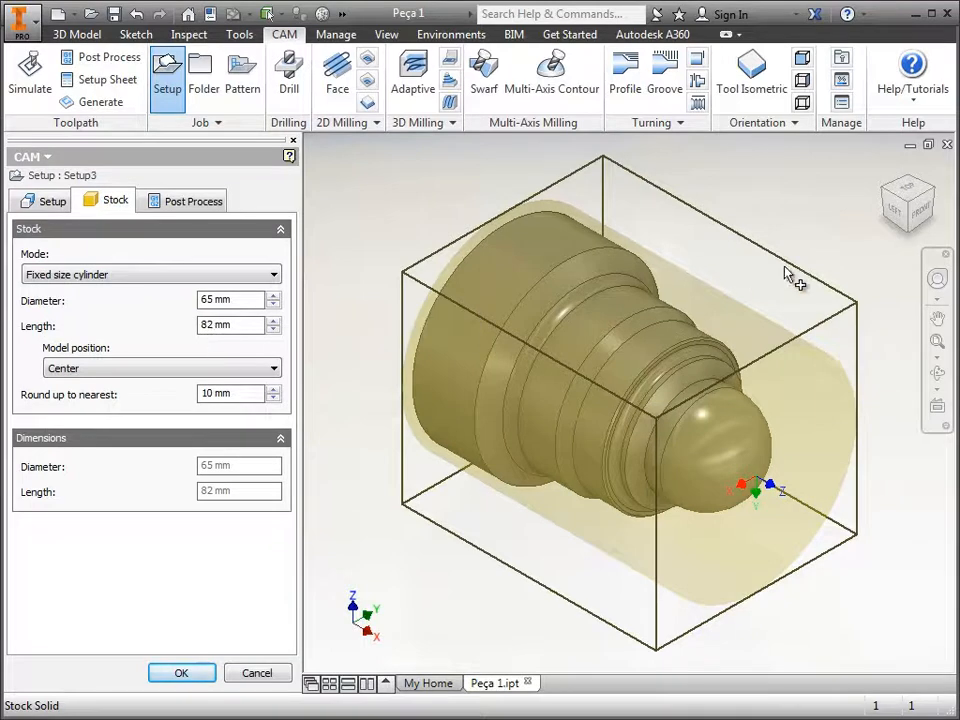
pyautogui.click(900, 208)
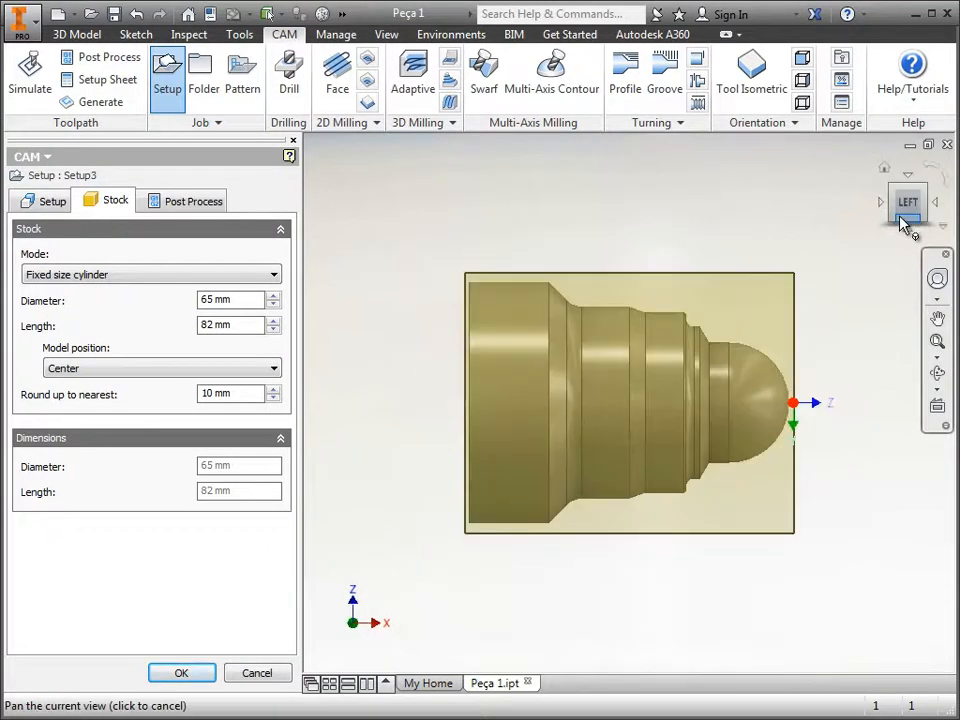
pyautogui.press('F6')
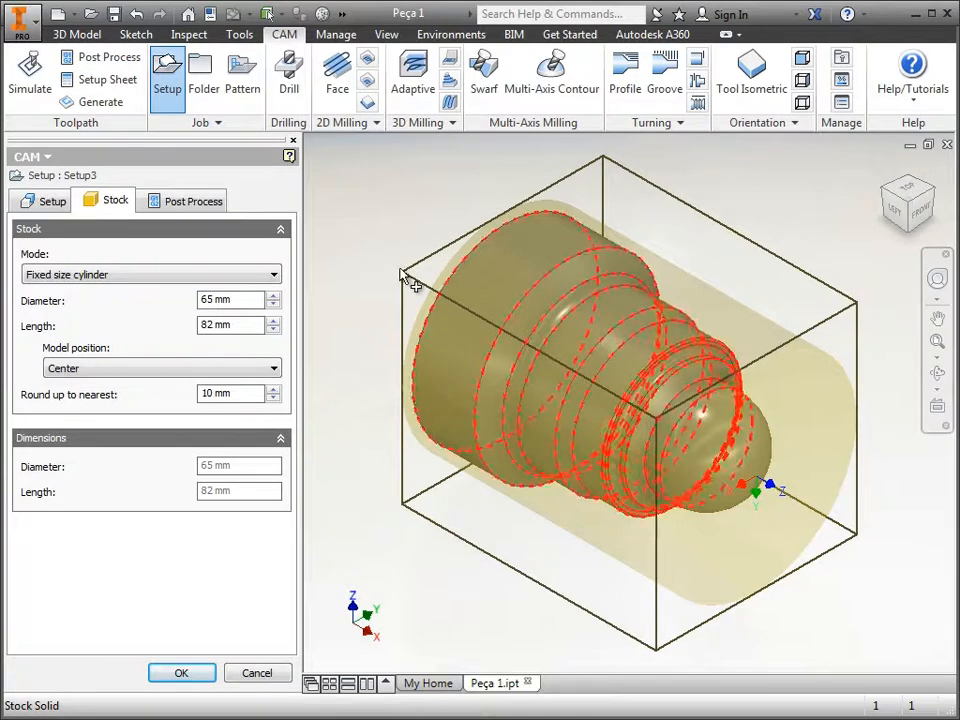
pyautogui.click(55, 200)
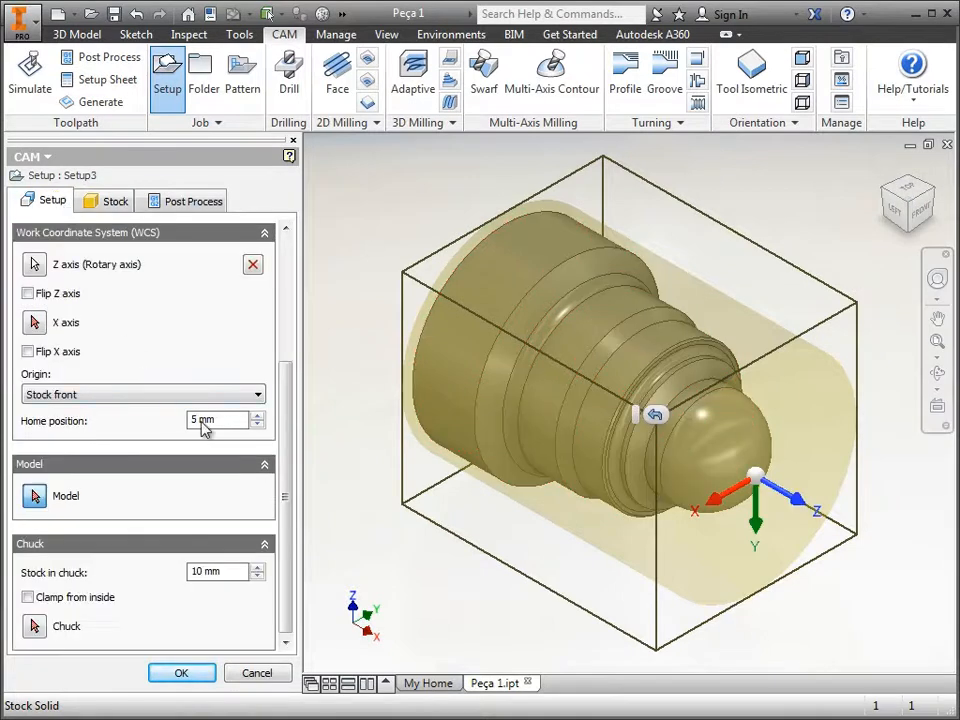
# - Try Offset from front as the model position within the stock and choose Offset from back
pyautogui.click(124, 206)
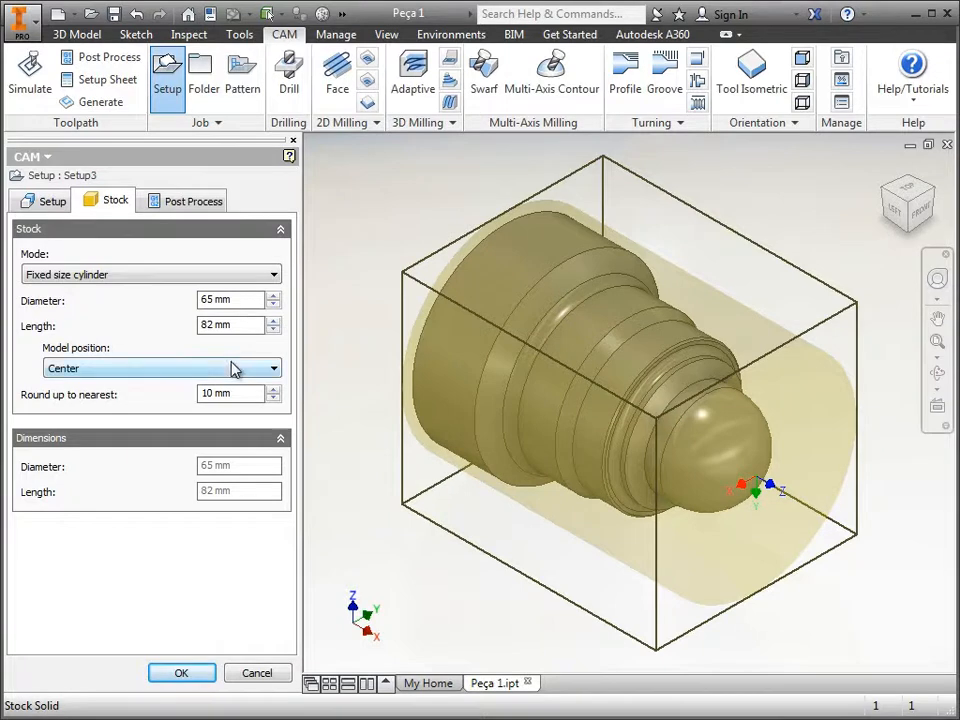
pyautogui.click(893, 220)
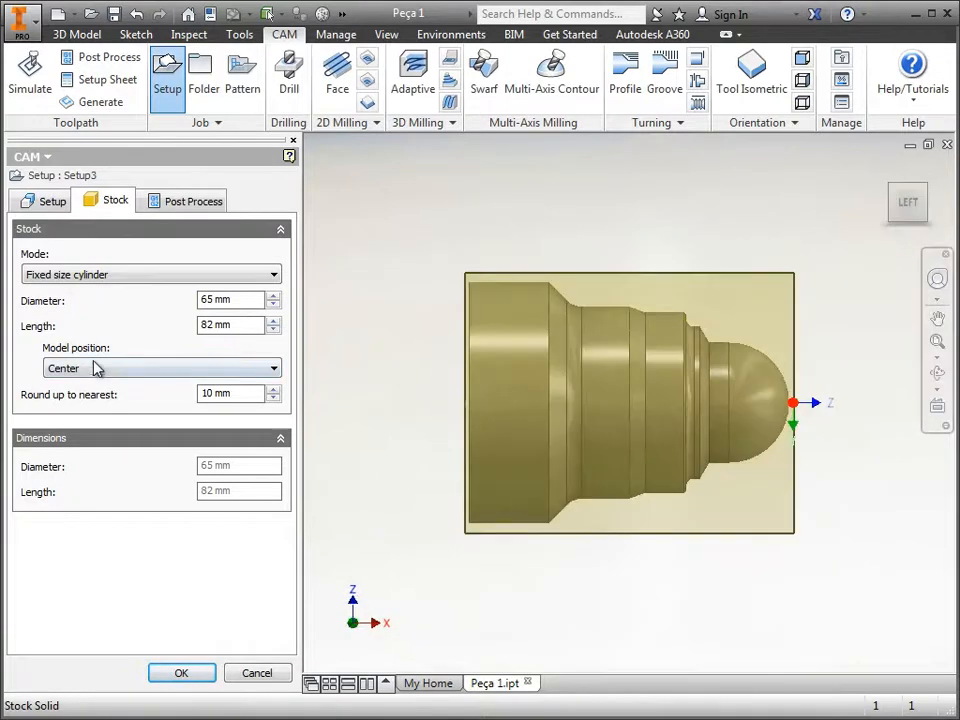
pyautogui.click(96, 368)
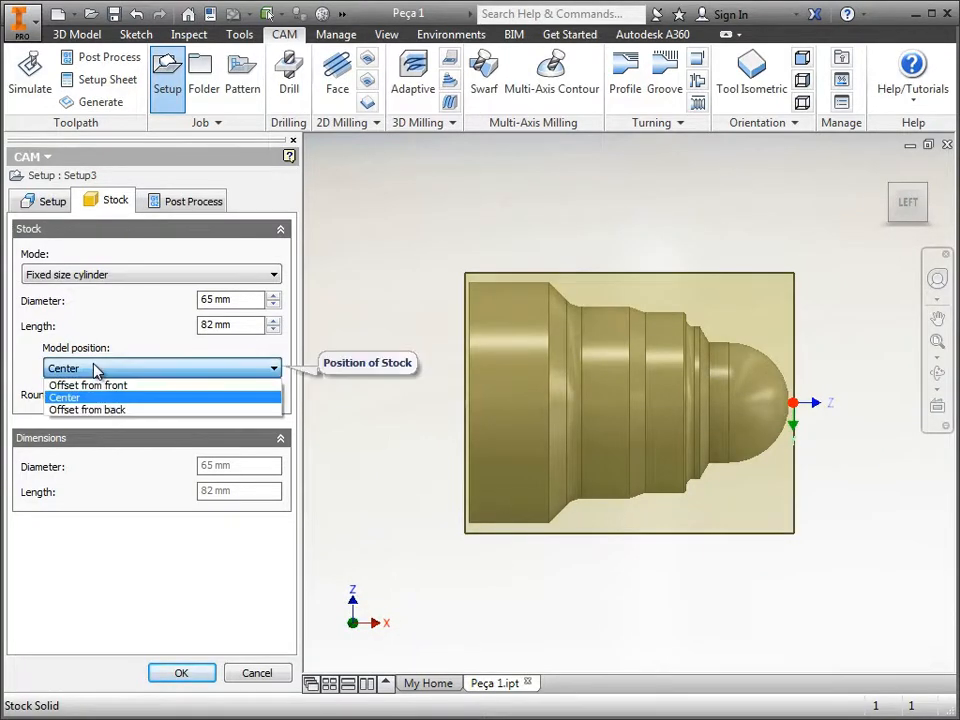
pyautogui.click(106, 386)
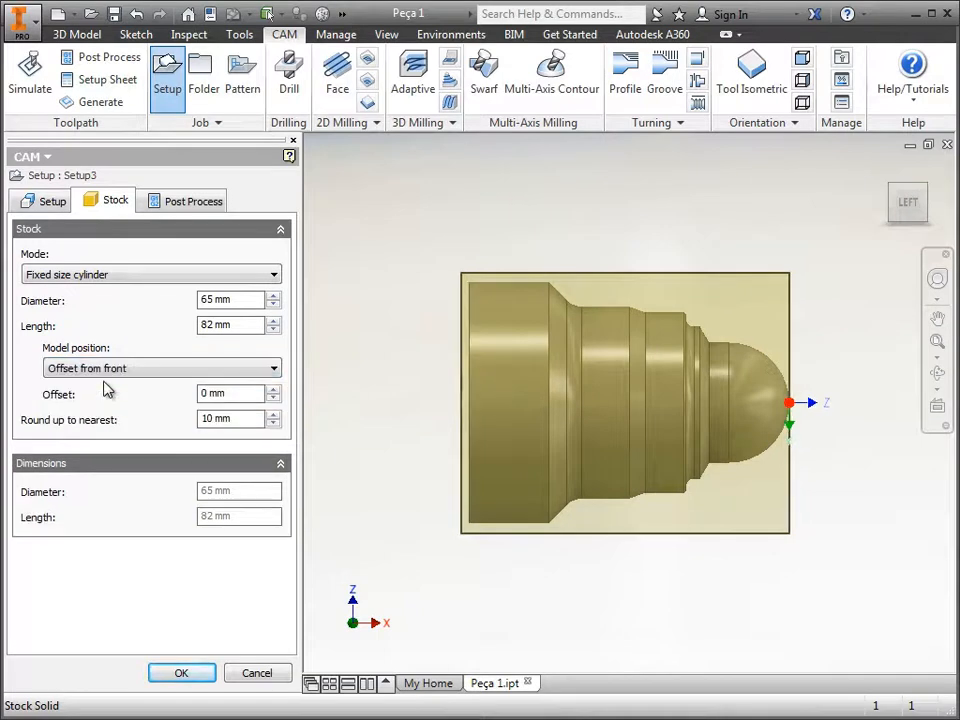
pyautogui.click(109, 368)
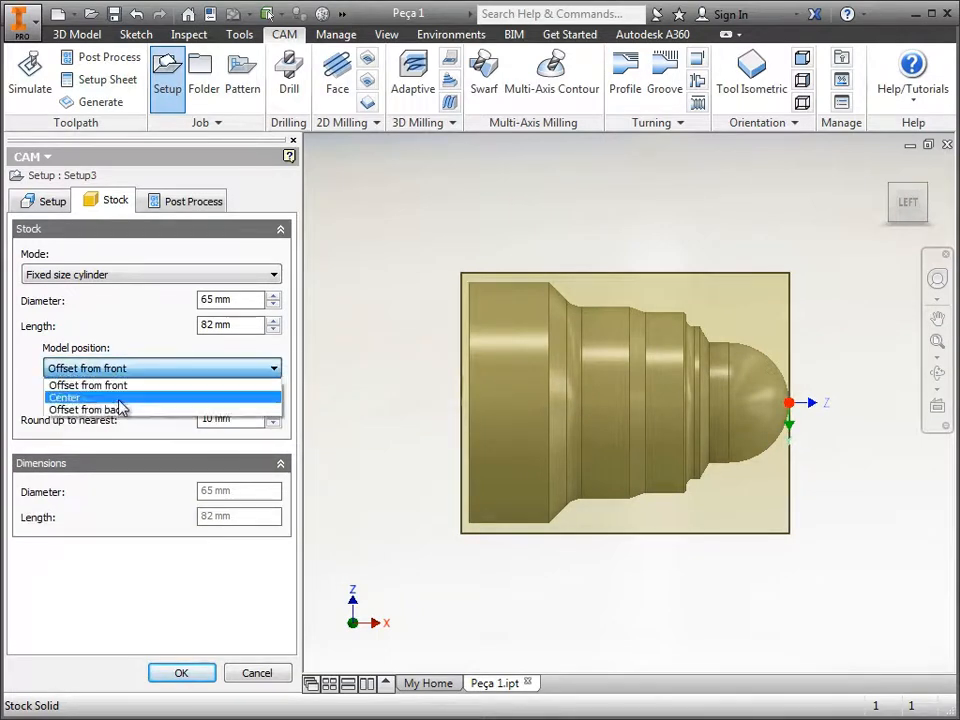
pyautogui.click(122, 410)
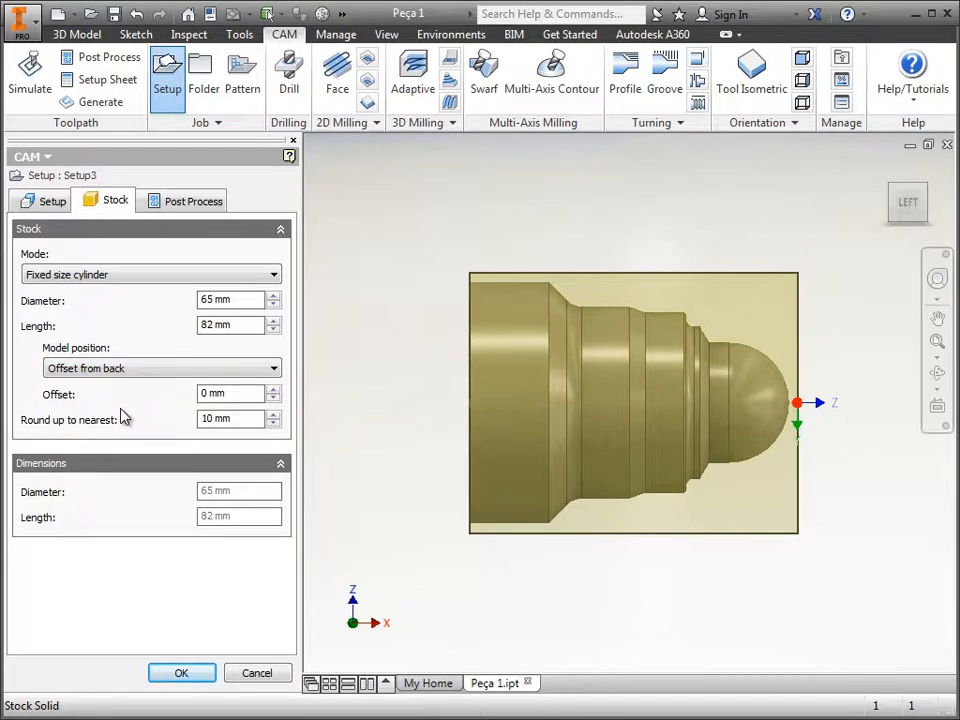
# - Set the stock's offset from the back to 0,5 mm and inspect the gap at the part's rear face
pyautogui.click(240, 396)
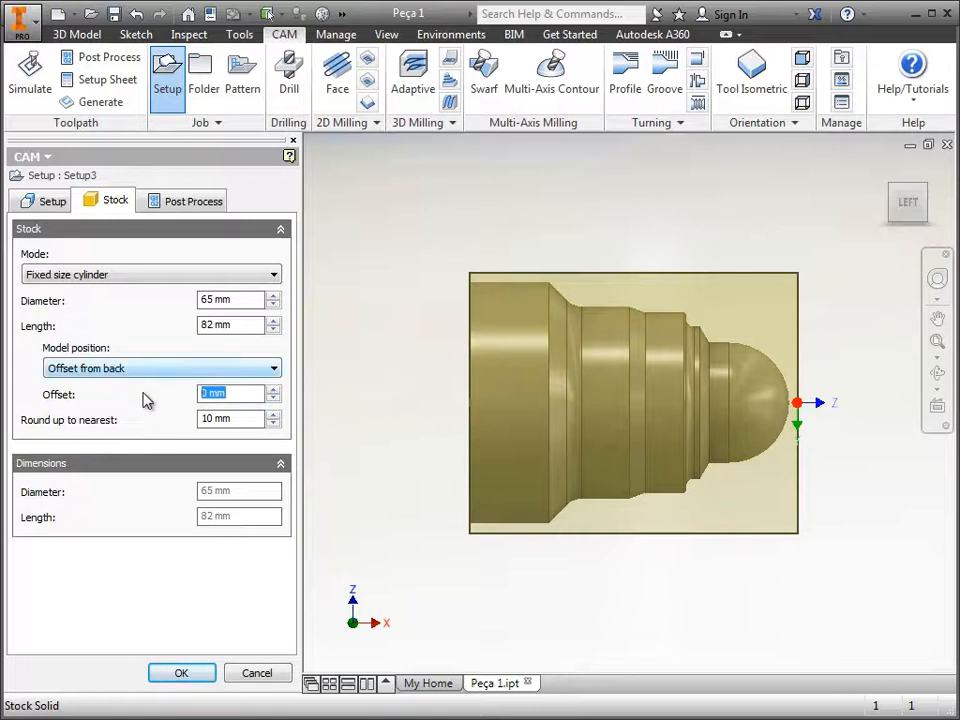
pyautogui.write('0,5')
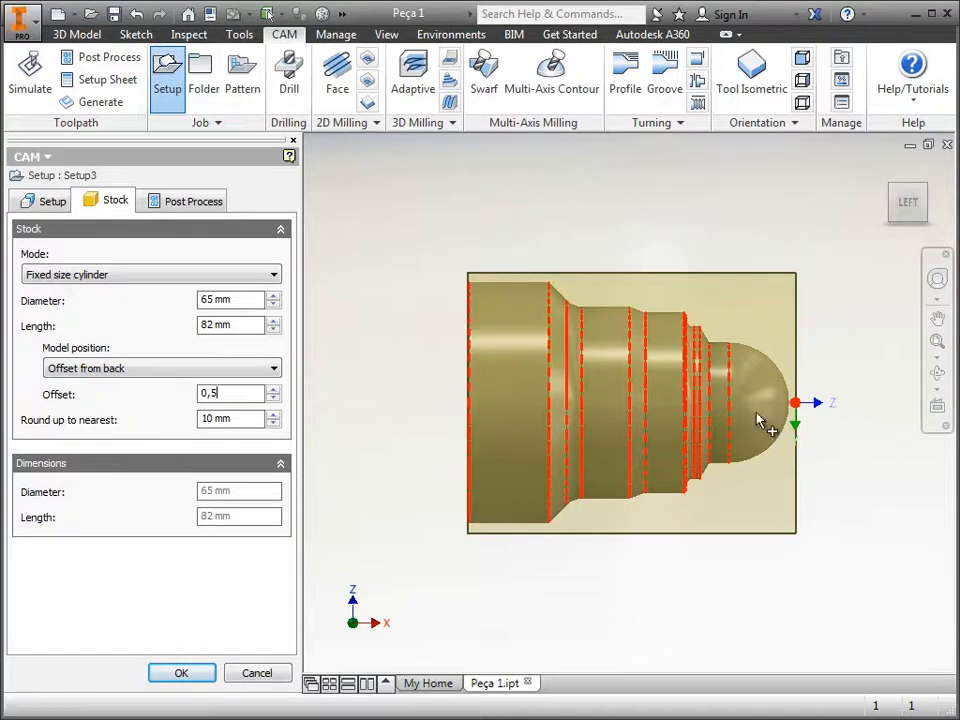
pyautogui.scroll(-5, 476, 332)
pyautogui.scroll(-2, 471, 274)
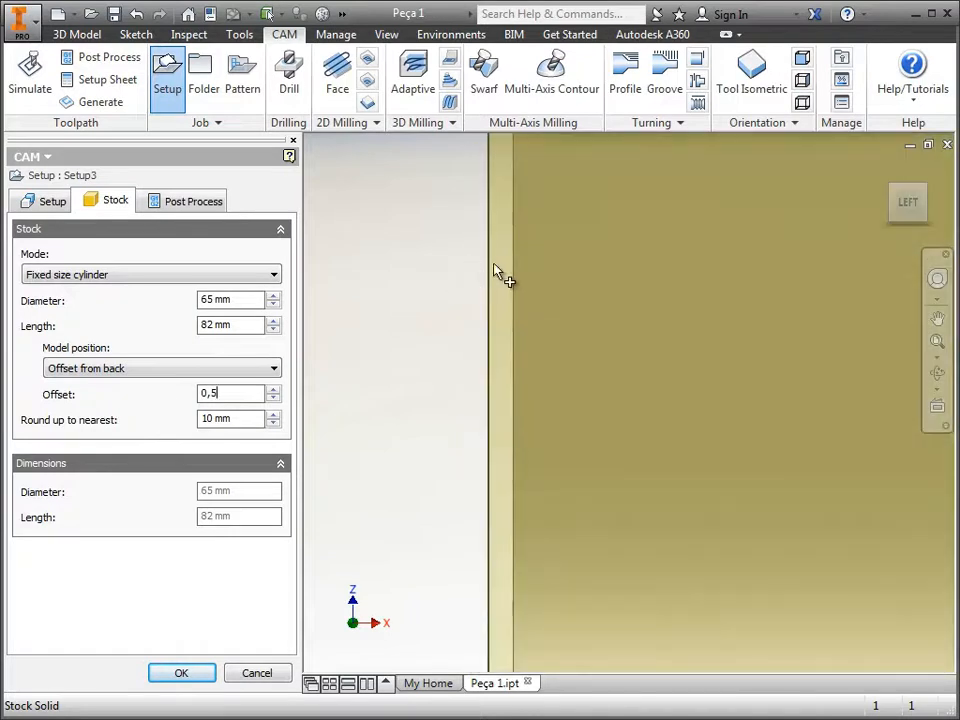
pyautogui.scroll(7, 476, 304)
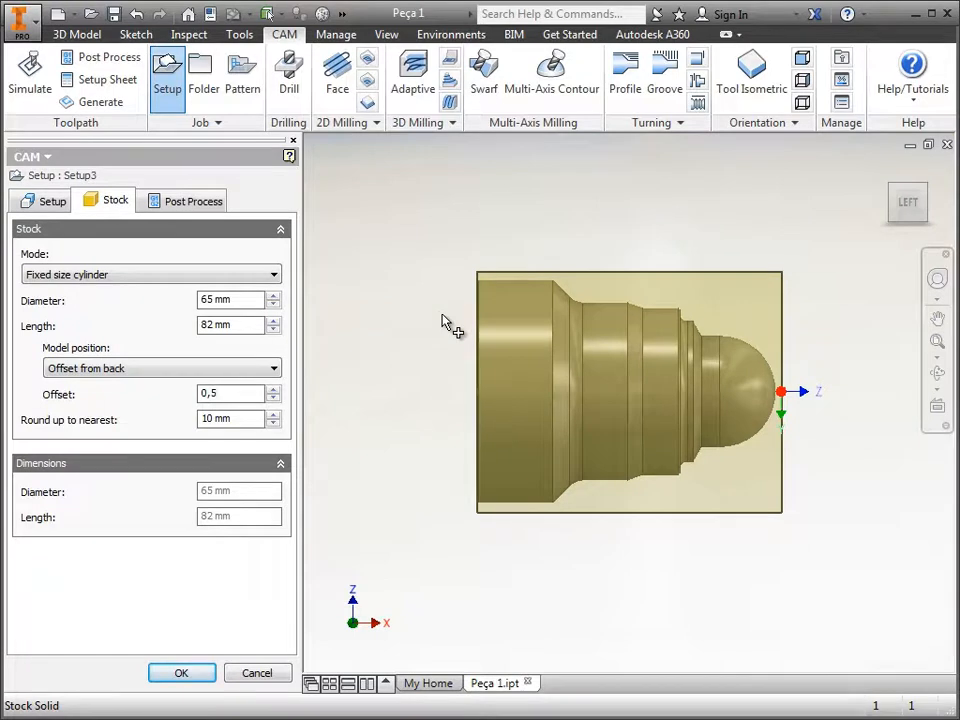
pyautogui.press('F6')
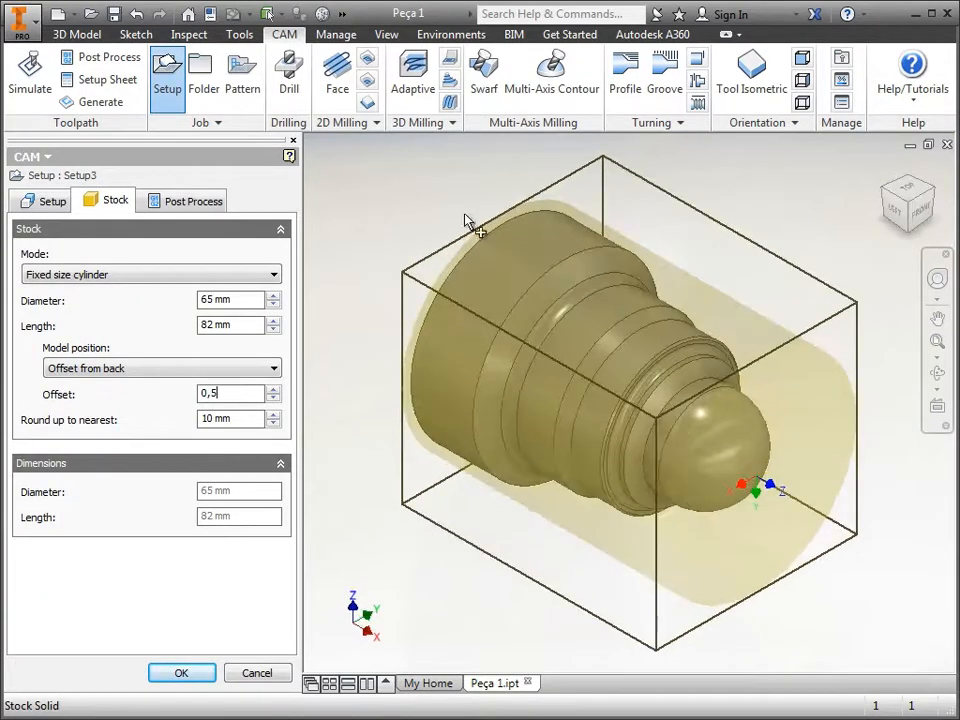
# - Add the program comment PEÇA 1 to the post process settings and finish the setup
pyautogui.click(196, 203)
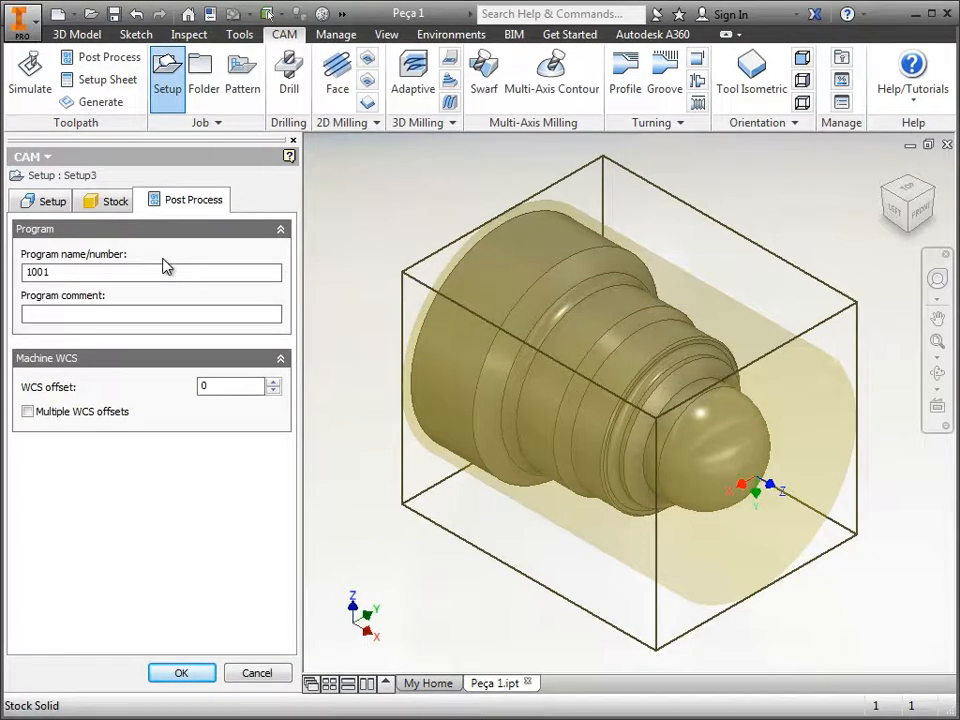
pyautogui.click(136, 317)
pyautogui.write('PEÇA 1')
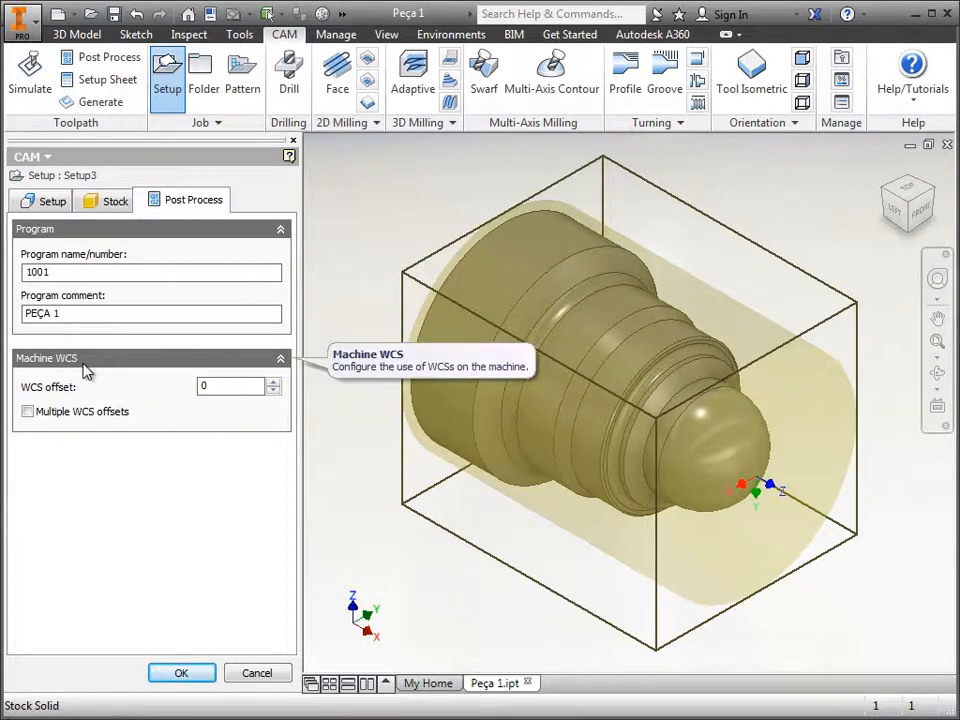
pyautogui.click(177, 674)
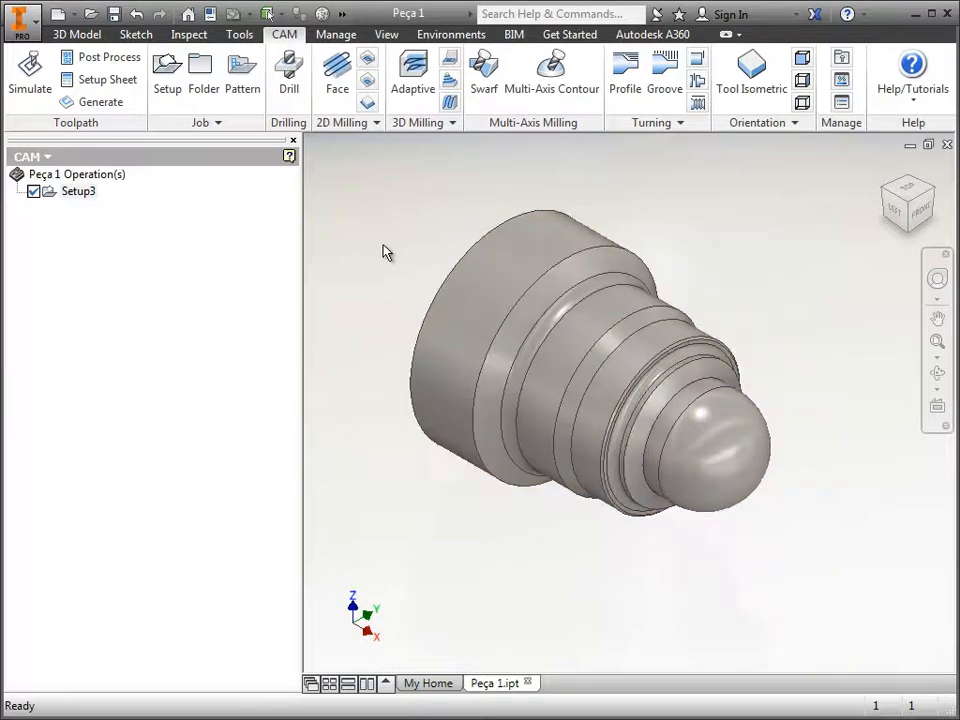
pyautogui.press('F6')
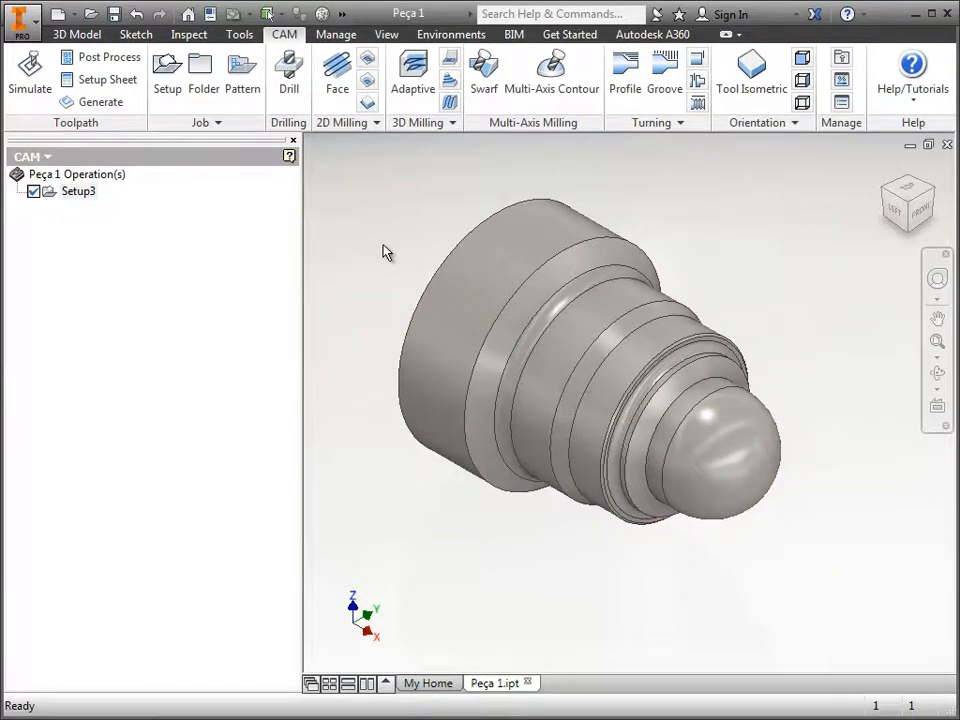